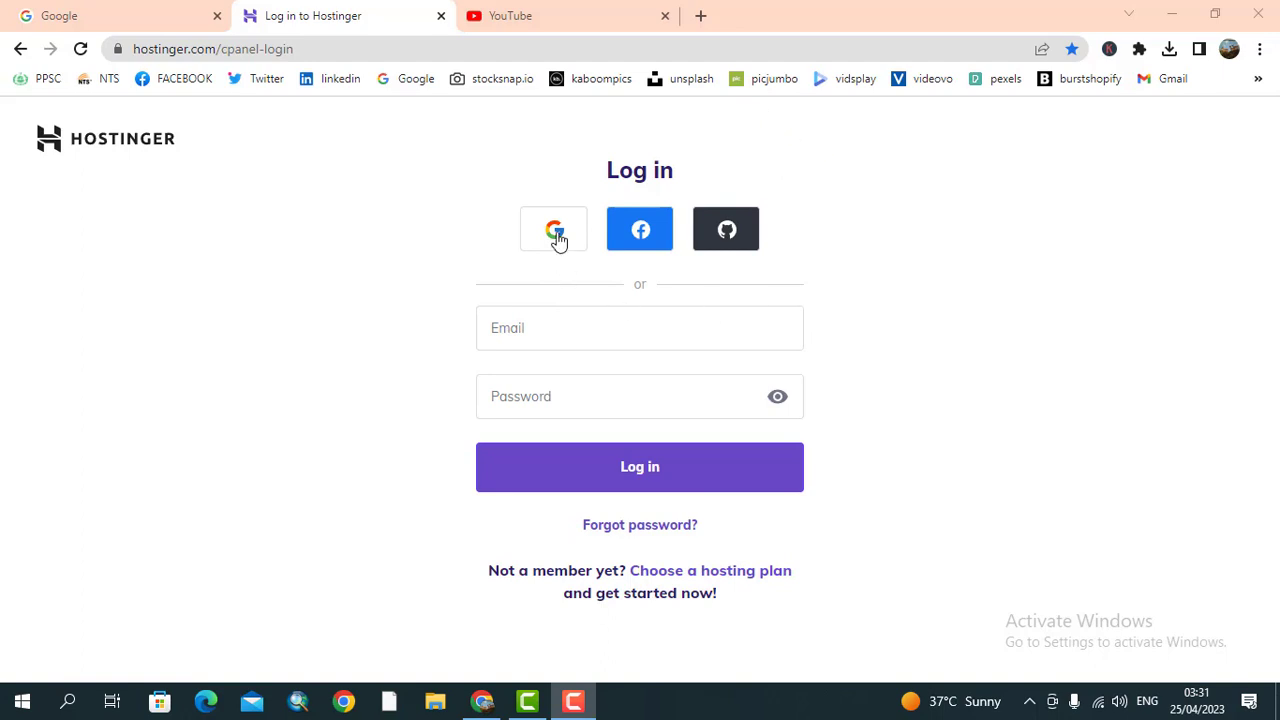
- Log in to Hostinger with the Google account and open the management page of the Premium Web Hosting plan
{"action": "left_click", "coordinate": [557, 238]}
{"action": "left_click", "coordinate": [557, 238]}
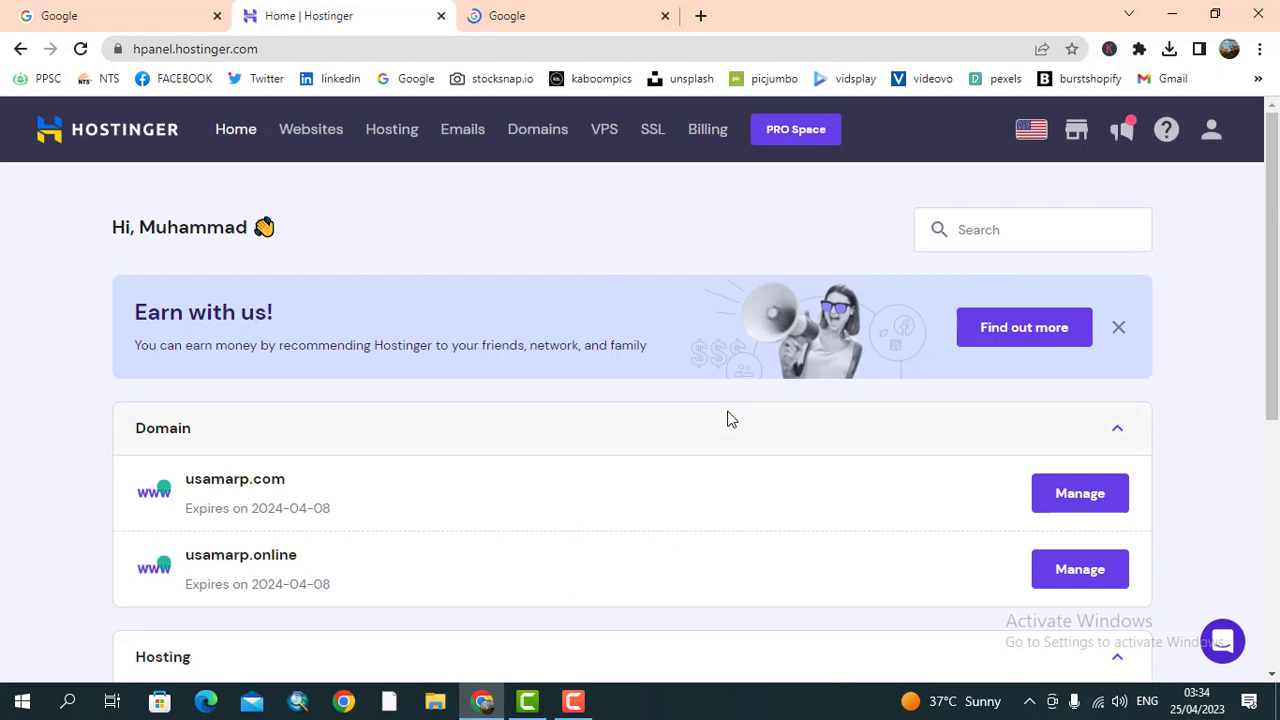
{"action": "scroll", "coordinate": [548, 405], "scroll_direction": "down", "scroll_amount": 3}
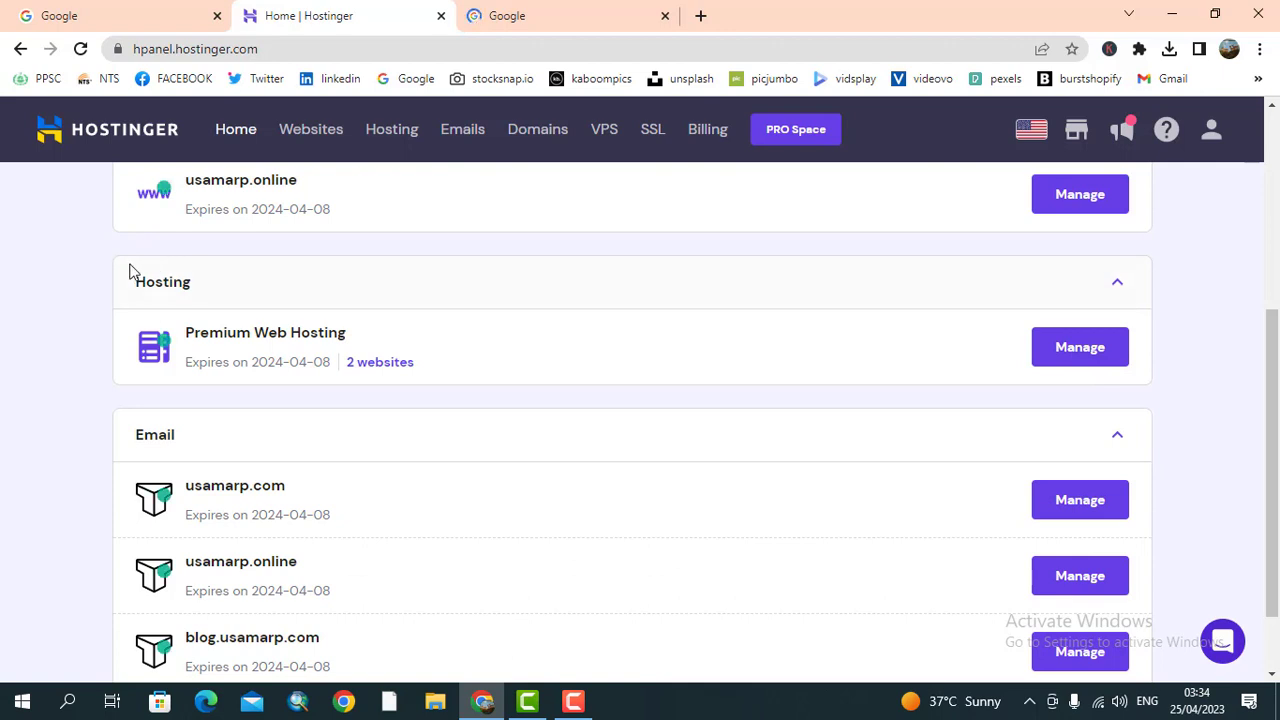
{"action": "left_click", "coordinate": [1058, 357]}
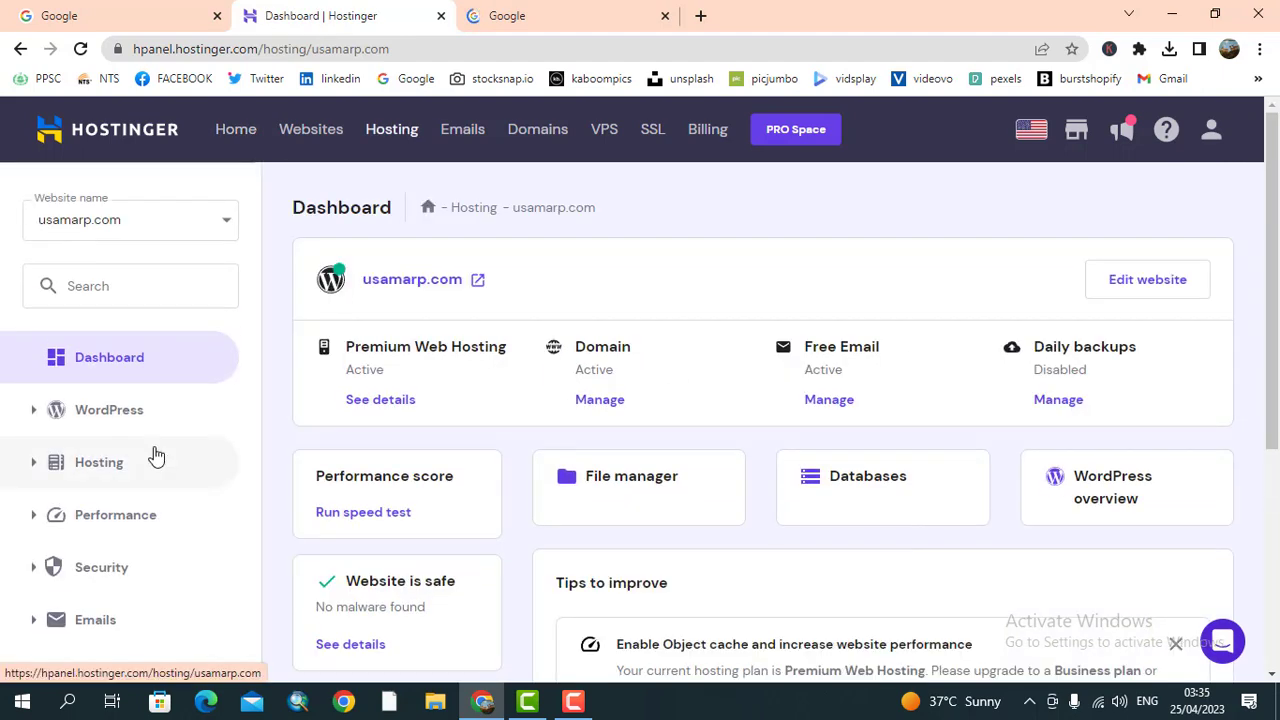
- Open the Subdomains page in the Domains section for usamarp.com
{"action": "scroll", "coordinate": [140, 460], "scroll_direction": "down", "scroll_amount": 3}
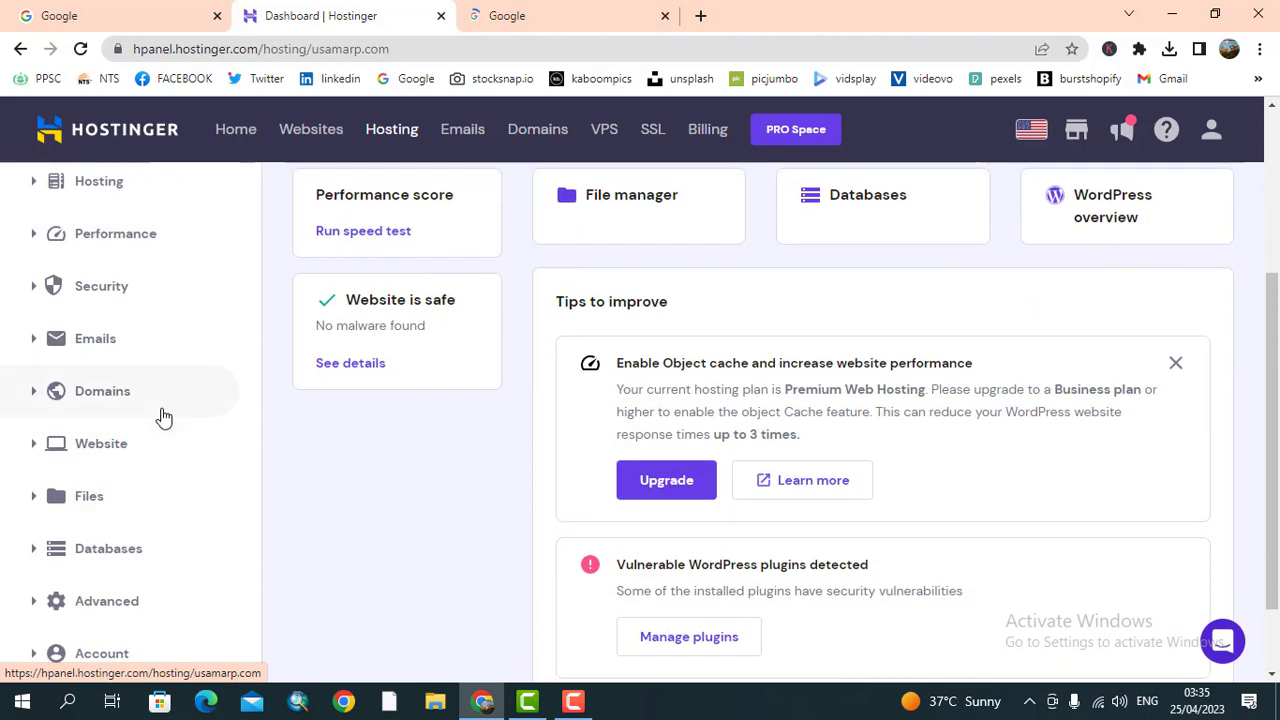
{"action": "scroll", "coordinate": [114, 414], "scroll_direction": "up", "scroll_amount": 1}
{"action": "scroll", "coordinate": [100, 428], "scroll_direction": "down", "scroll_amount": 1}
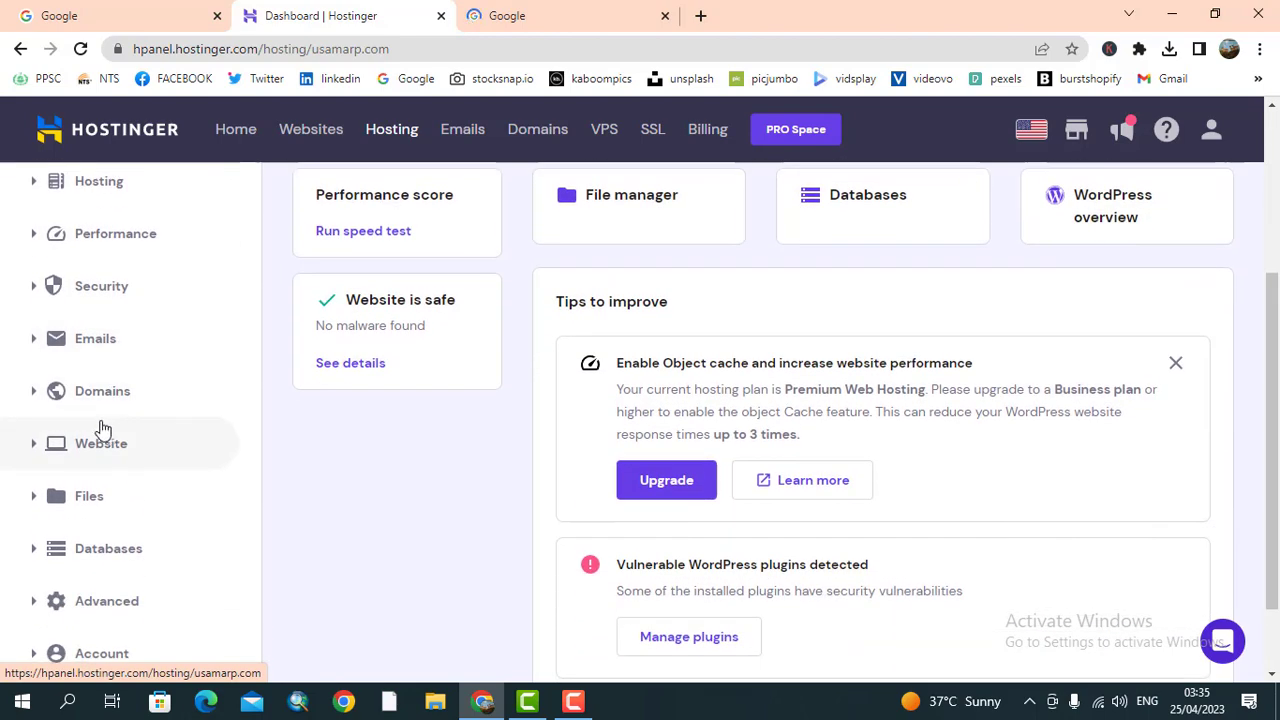
{"action": "left_click", "coordinate": [37, 397]}
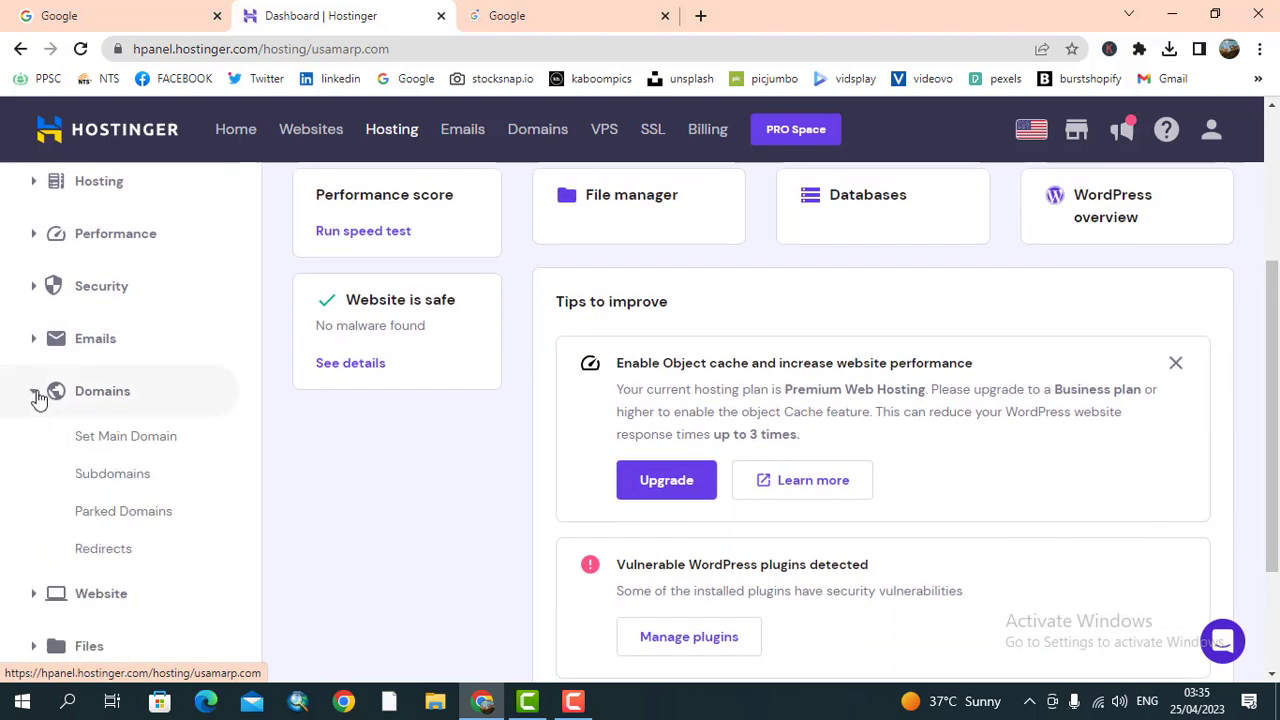
{"action": "left_click", "coordinate": [128, 483]}
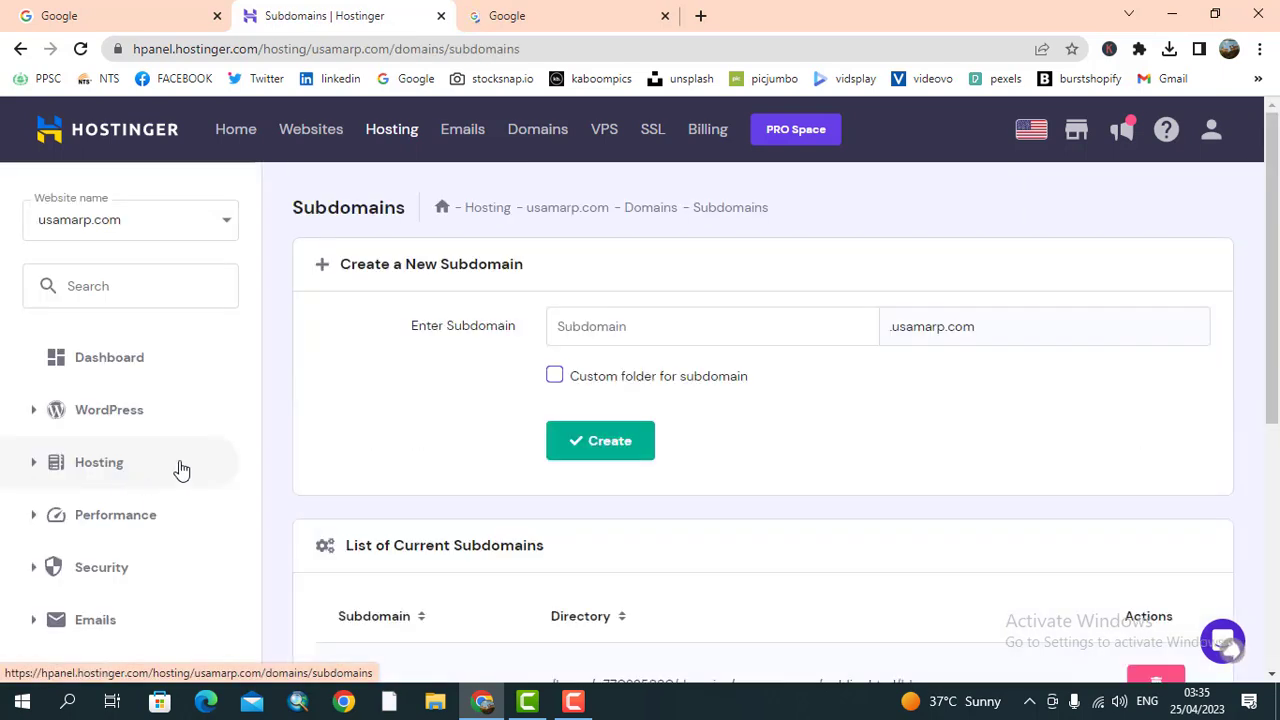
- Create the subdomain edu under usamarp.com and check the list of current subdomains
{"action": "left_click", "coordinate": [628, 326]}
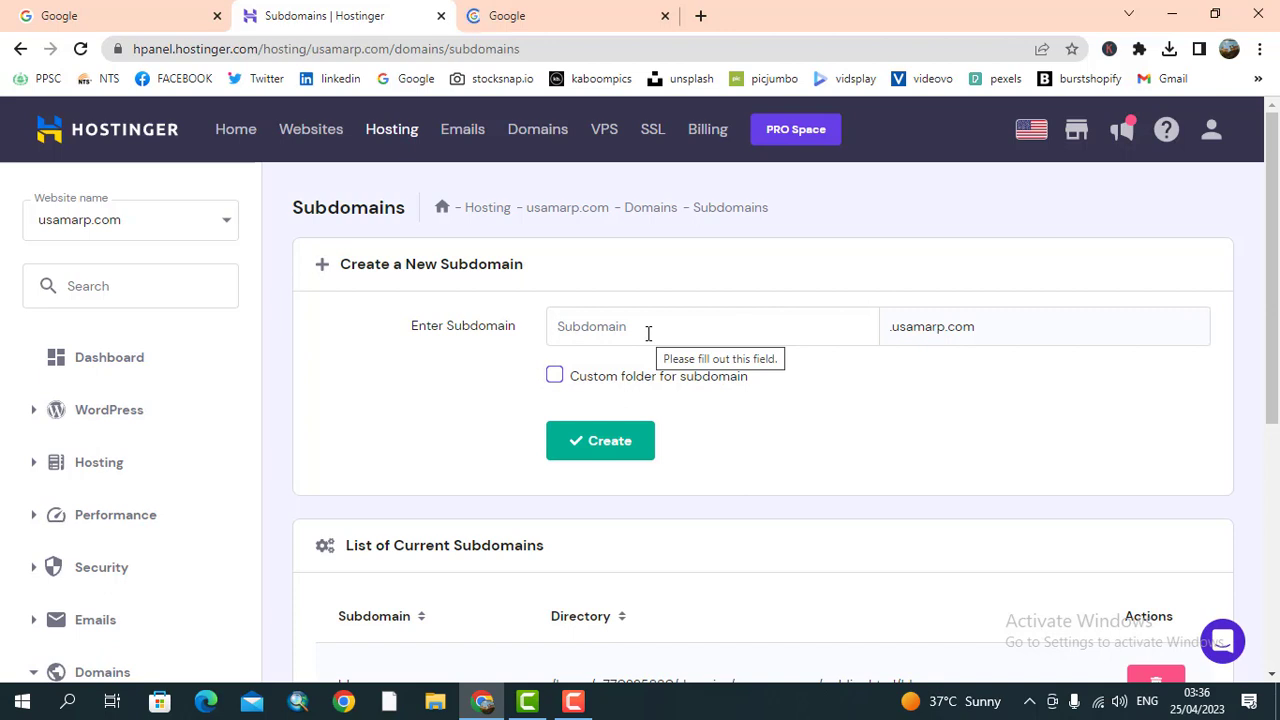
{"action": "type", "text": "edu"}
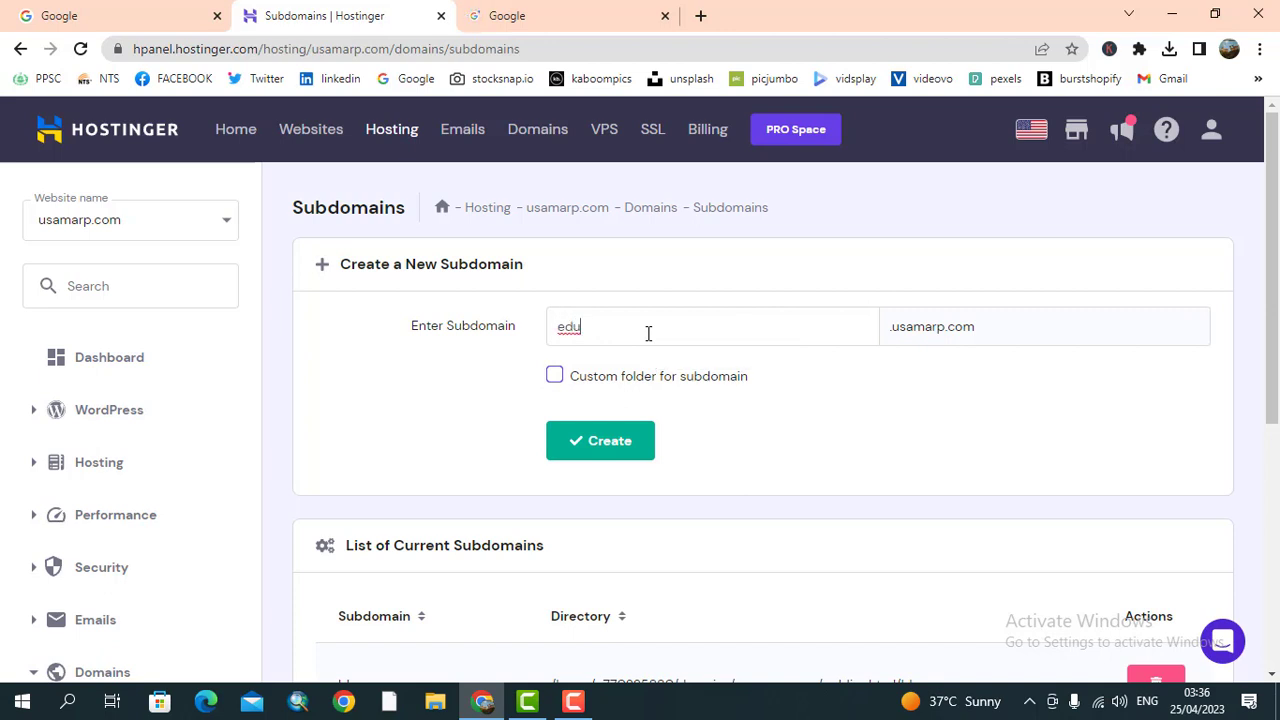
{"action": "left_click", "coordinate": [609, 444]}
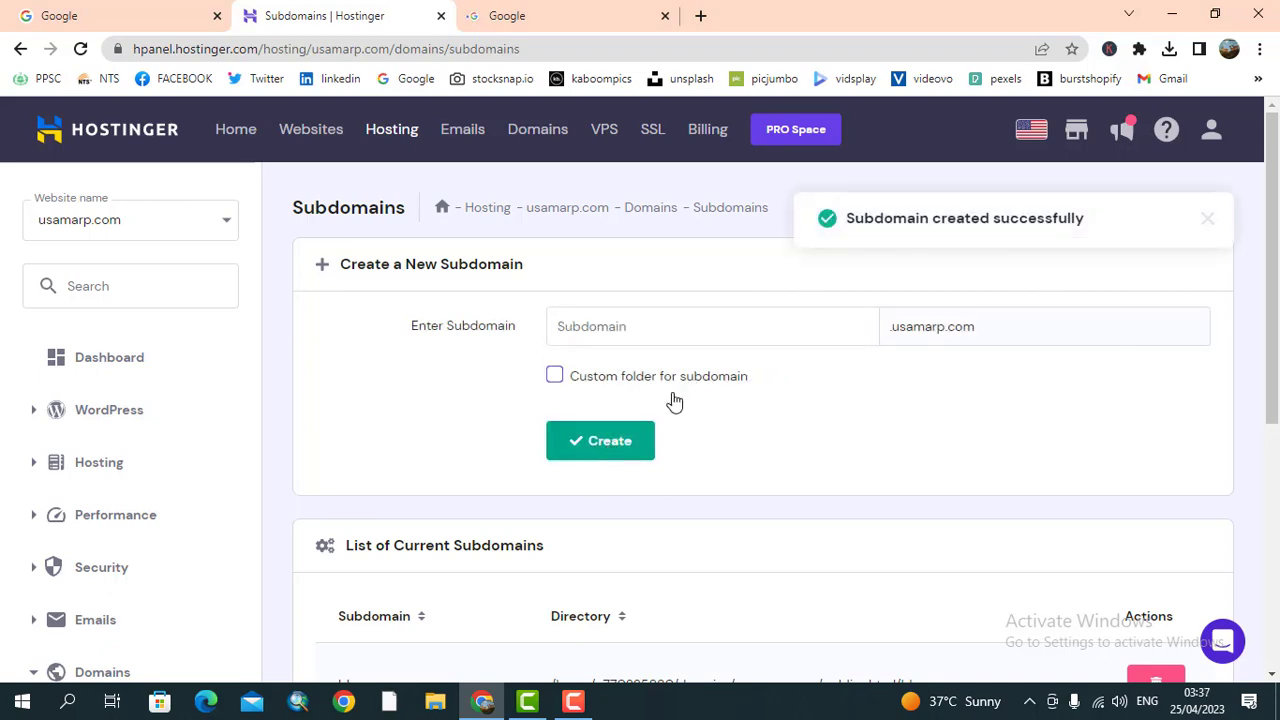
{"action": "scroll", "coordinate": [763, 346], "scroll_direction": "down", "scroll_amount": 4}
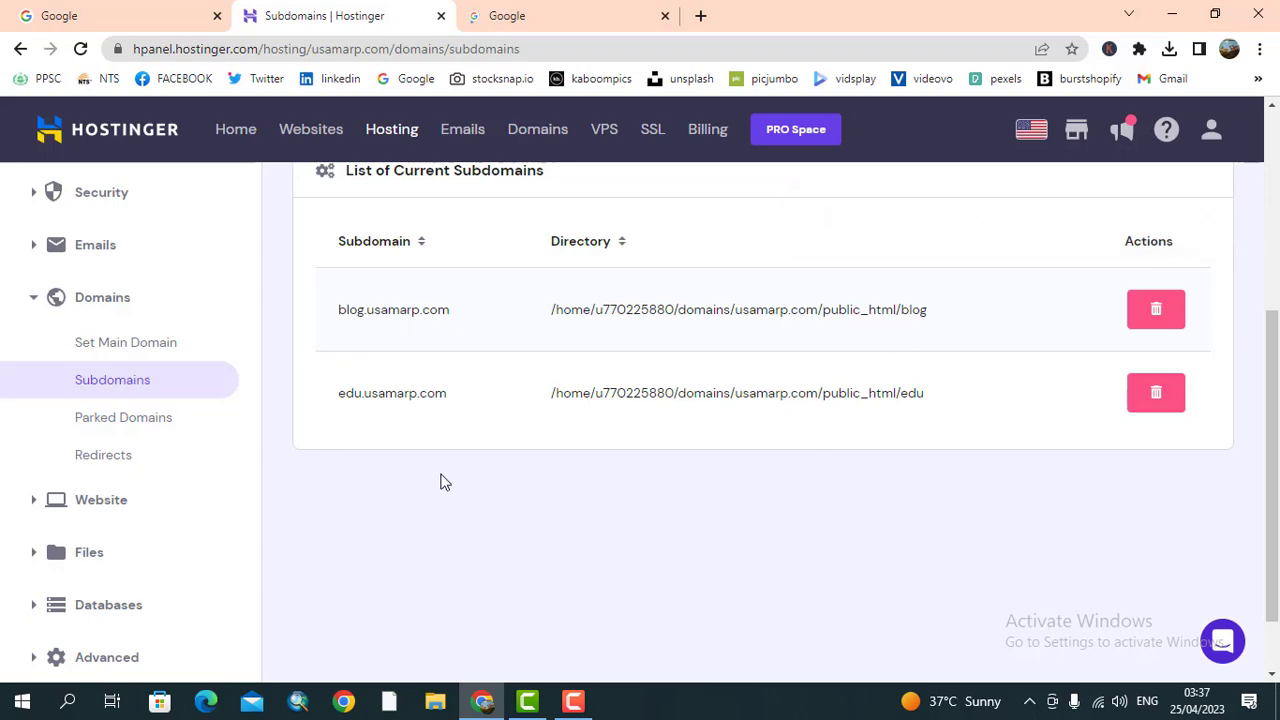
{"action": "scroll", "coordinate": [480, 421], "scroll_direction": "up", "scroll_amount": 5}
{"action": "scroll", "coordinate": [480, 421], "scroll_direction": "down", "scroll_amount": 5}
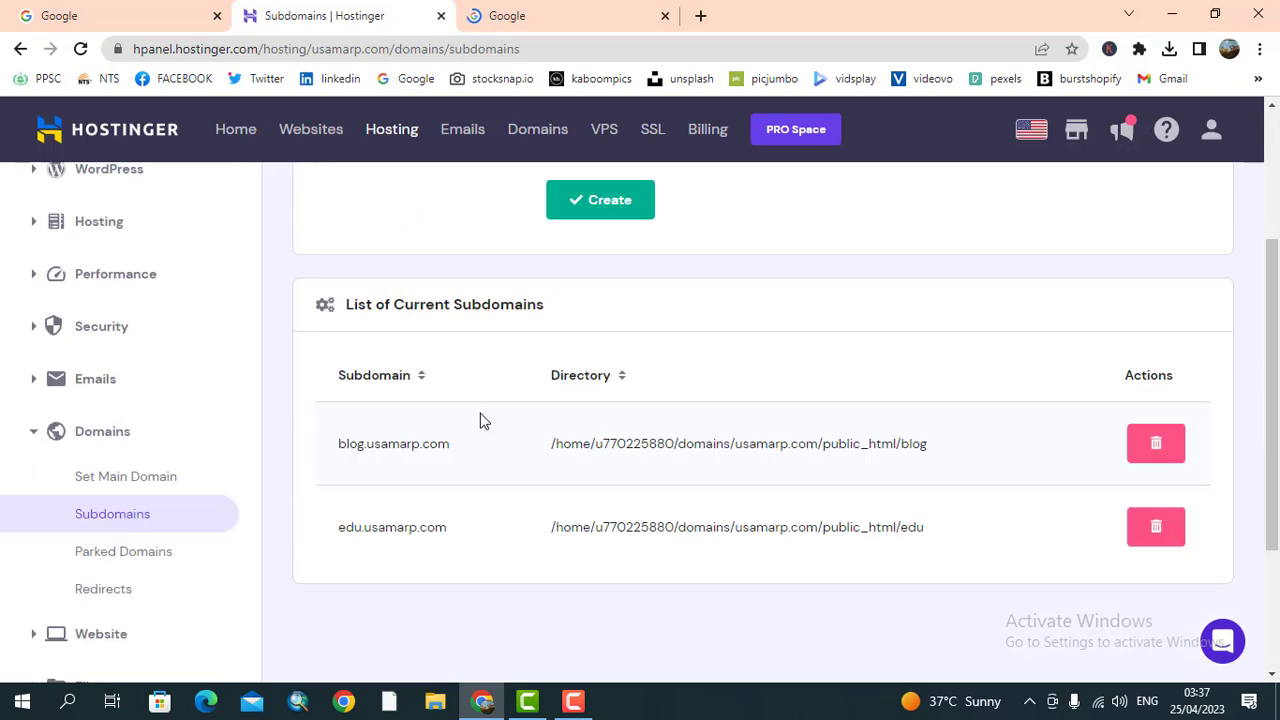
{"action": "scroll", "coordinate": [480, 421], "scroll_direction": "up", "scroll_amount": 3}
{"action": "scroll", "coordinate": [480, 421], "scroll_direction": "down", "scroll_amount": 1}
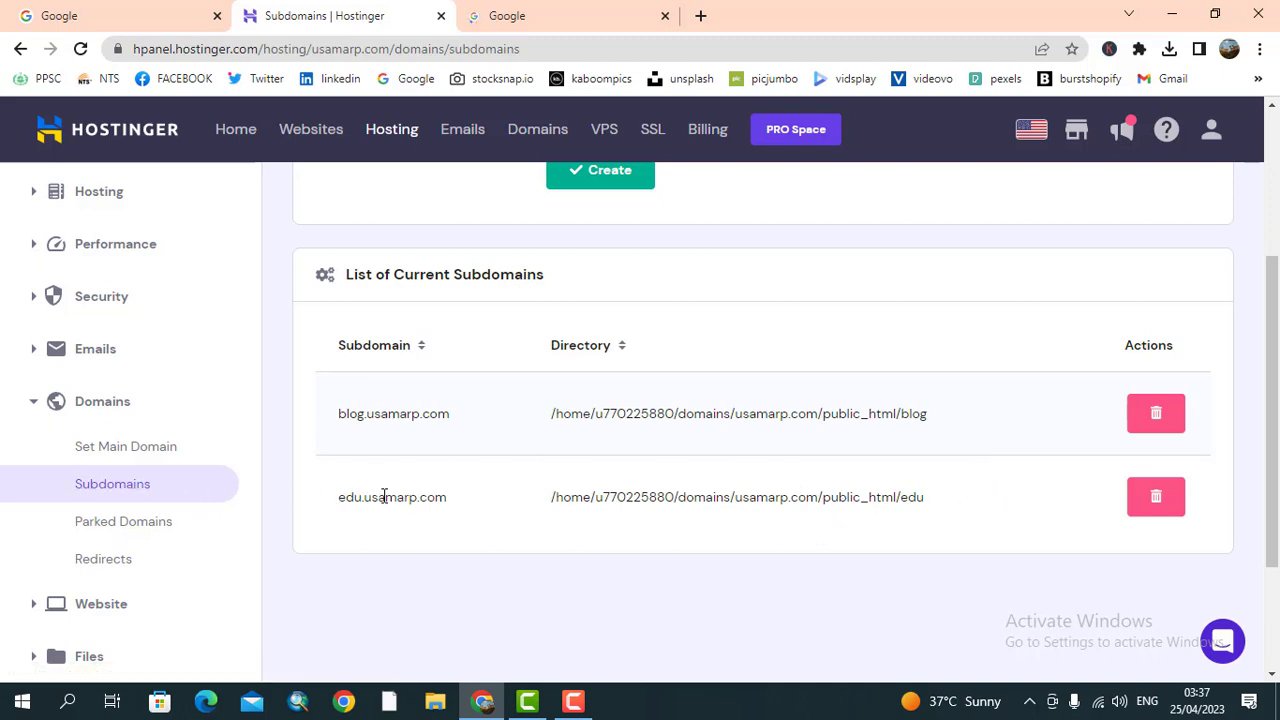
{"action": "scroll", "coordinate": [384, 497], "scroll_direction": "up", "scroll_amount": 3}
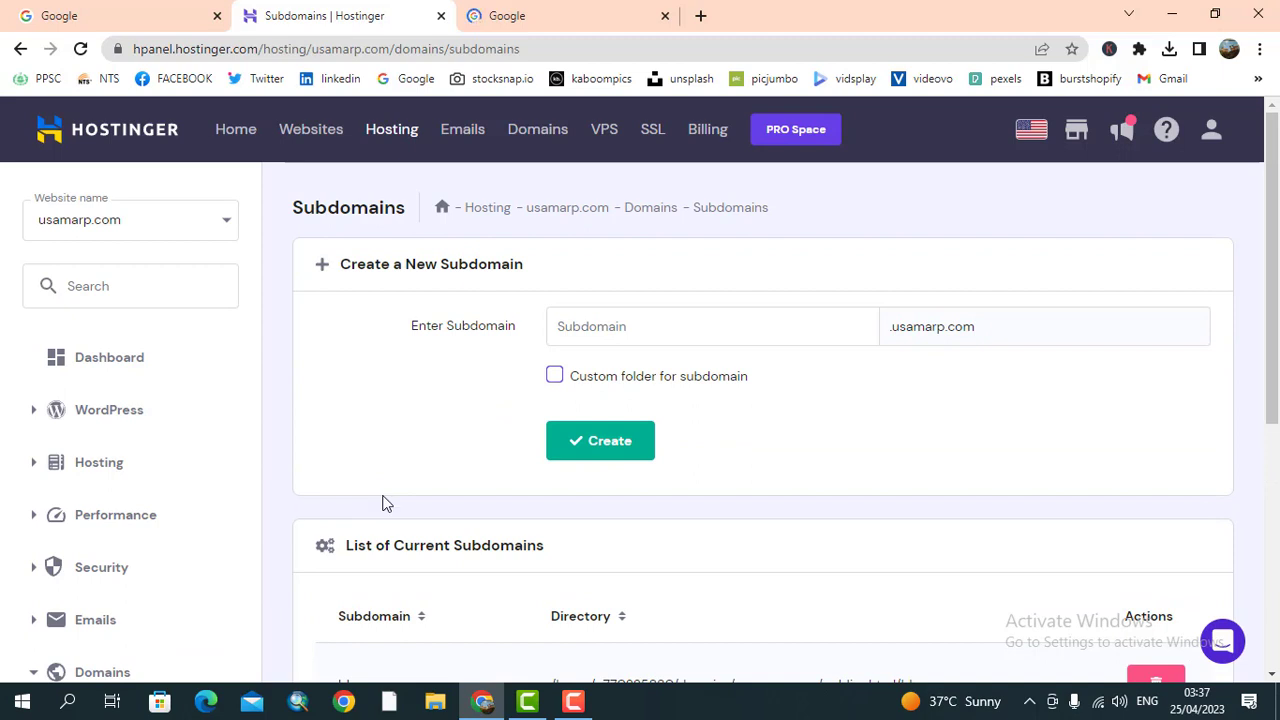
- Open the WordPress overview and switch its selected site to edu.usamarp.com
{"action": "left_click", "coordinate": [33, 413]}
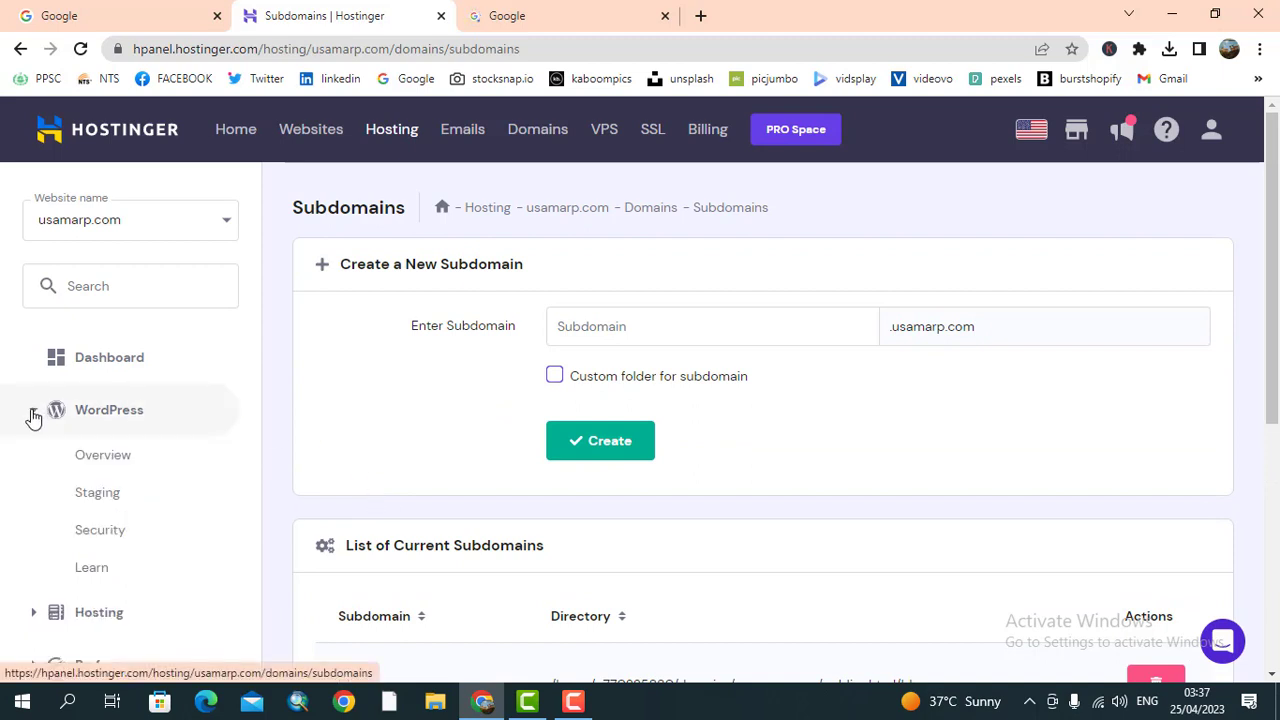
{"action": "left_click", "coordinate": [95, 461]}
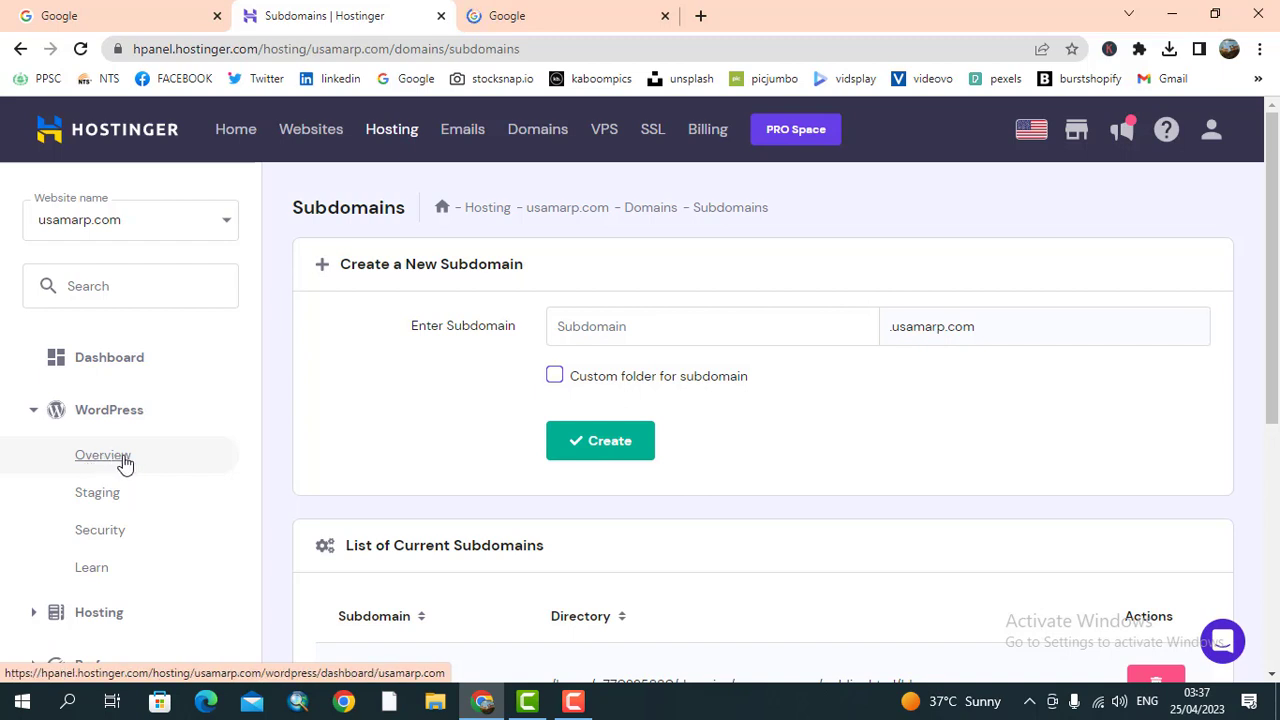
{"action": "left_click", "coordinate": [125, 462]}
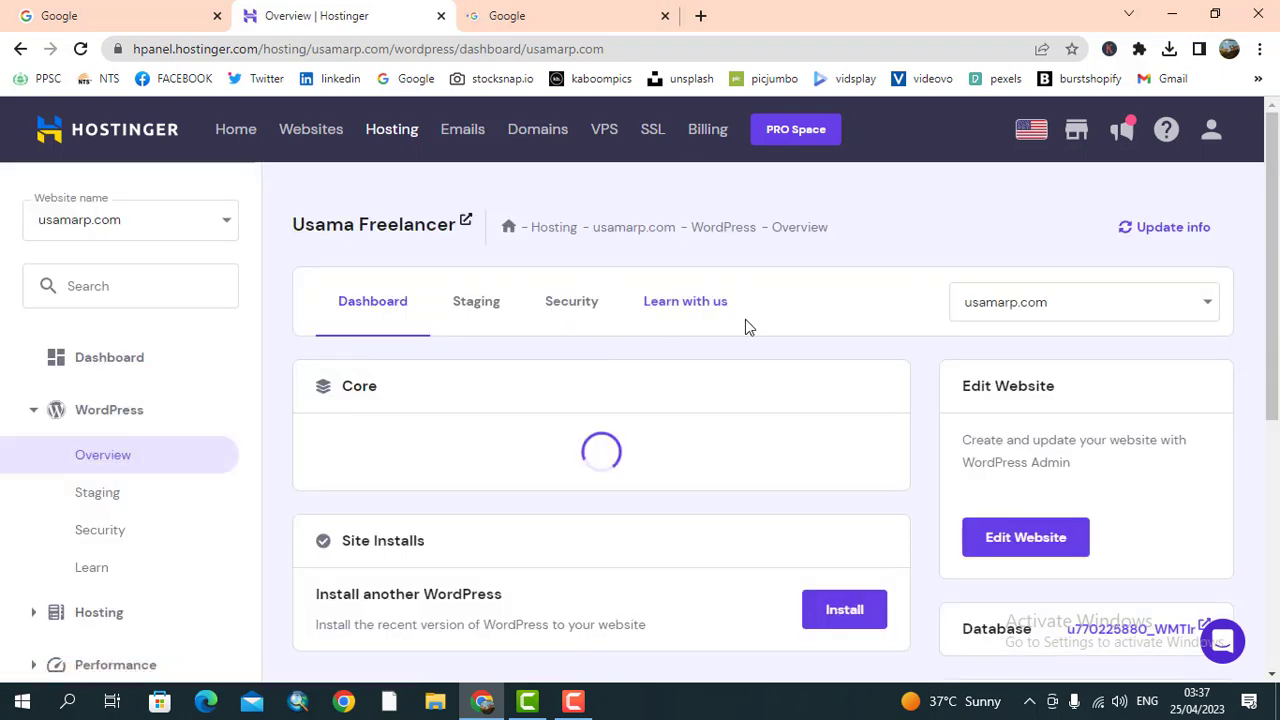
{"action": "scroll", "coordinate": [894, 312], "scroll_direction": "down", "scroll_amount": 3}
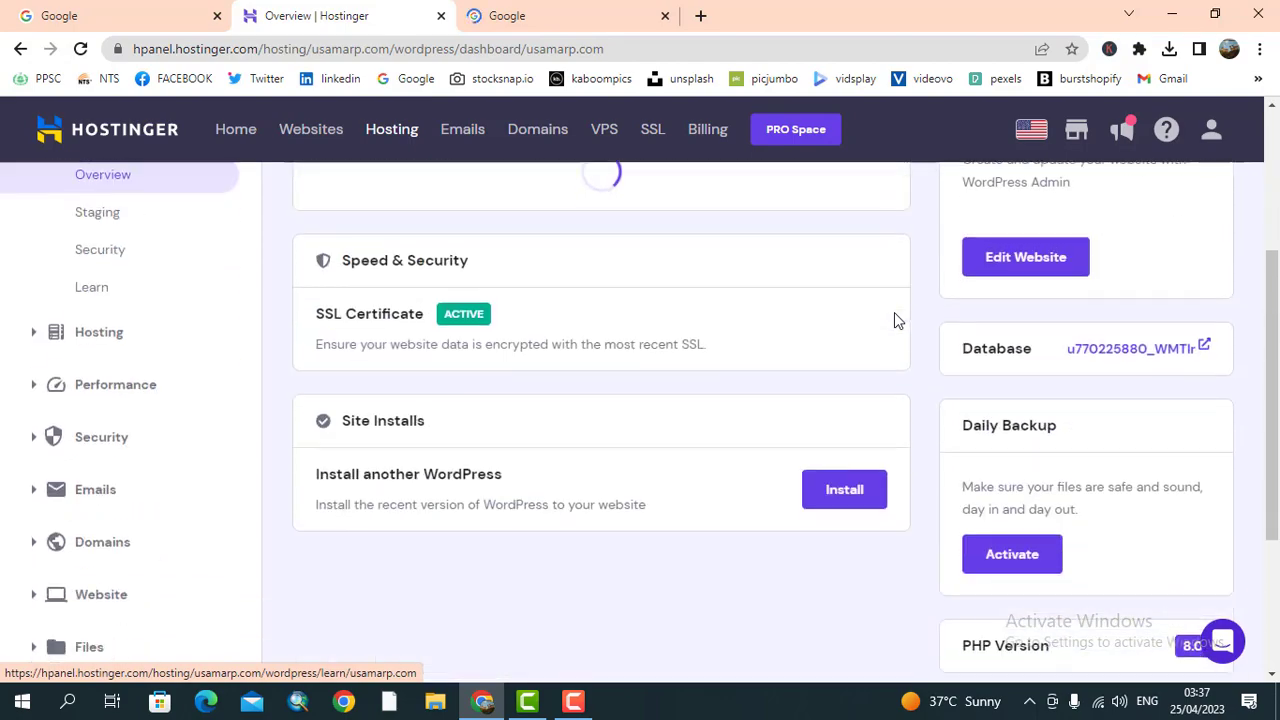
{"action": "scroll", "coordinate": [894, 312], "scroll_direction": "up", "scroll_amount": 3}
{"action": "scroll", "coordinate": [895, 315], "scroll_direction": "down", "scroll_amount": 8}
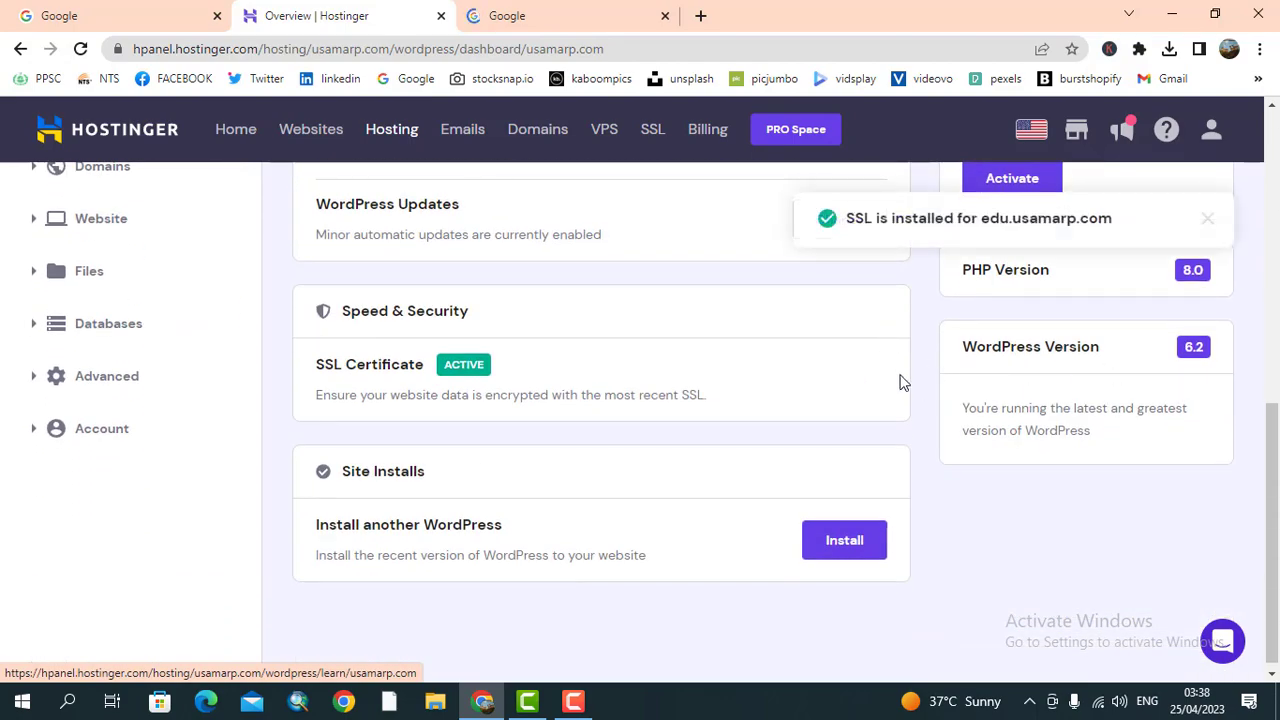
{"action": "scroll", "coordinate": [899, 382], "scroll_direction": "up", "scroll_amount": 10}
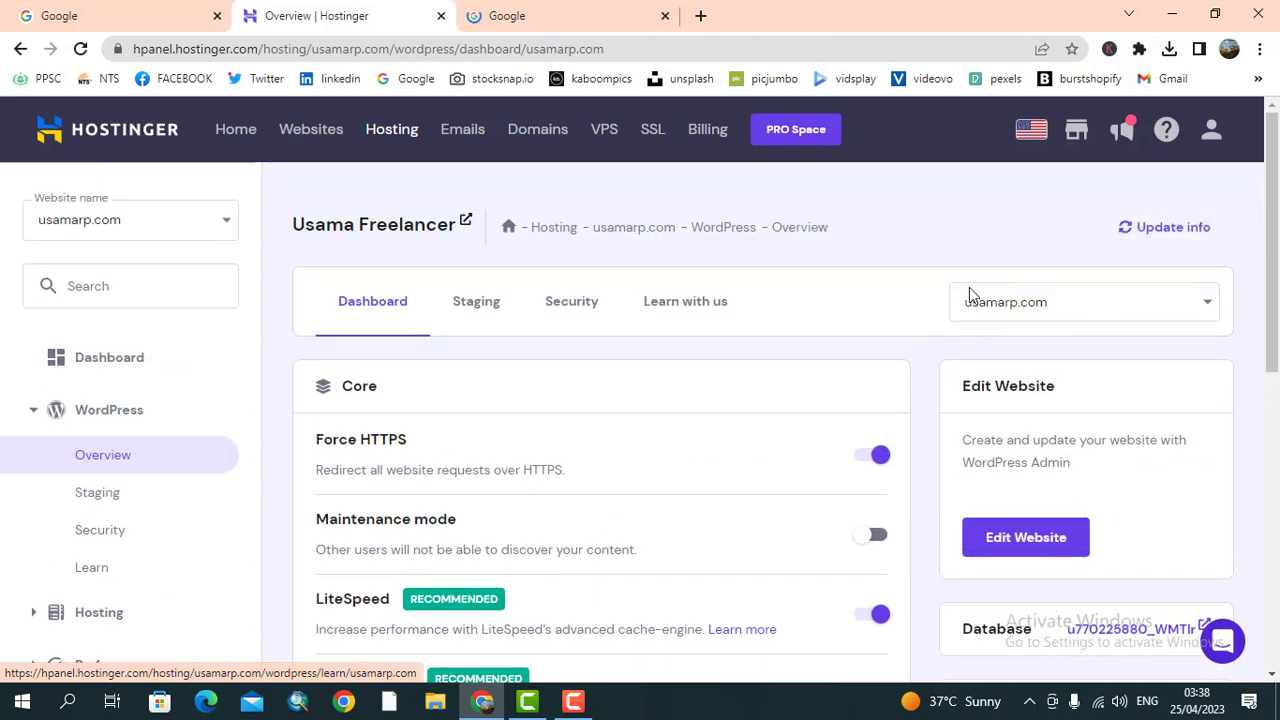
{"action": "left_click", "coordinate": [1089, 312]}
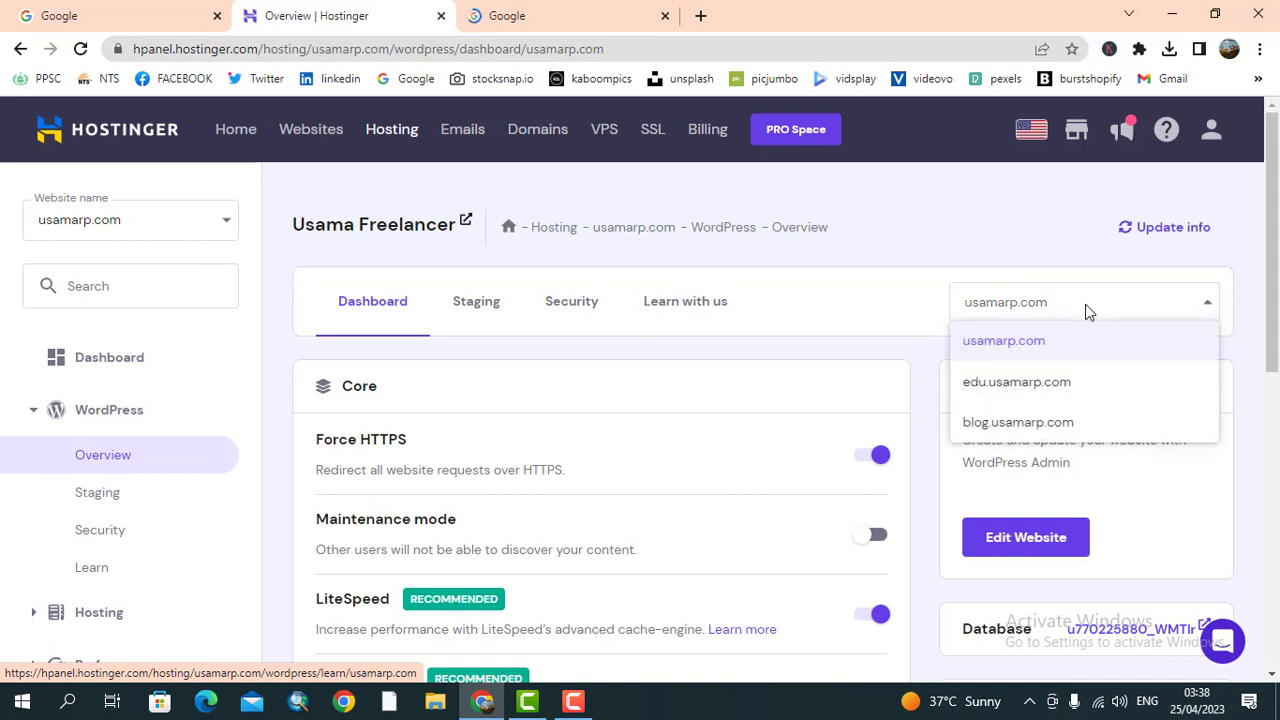
{"action": "left_click", "coordinate": [1005, 393]}
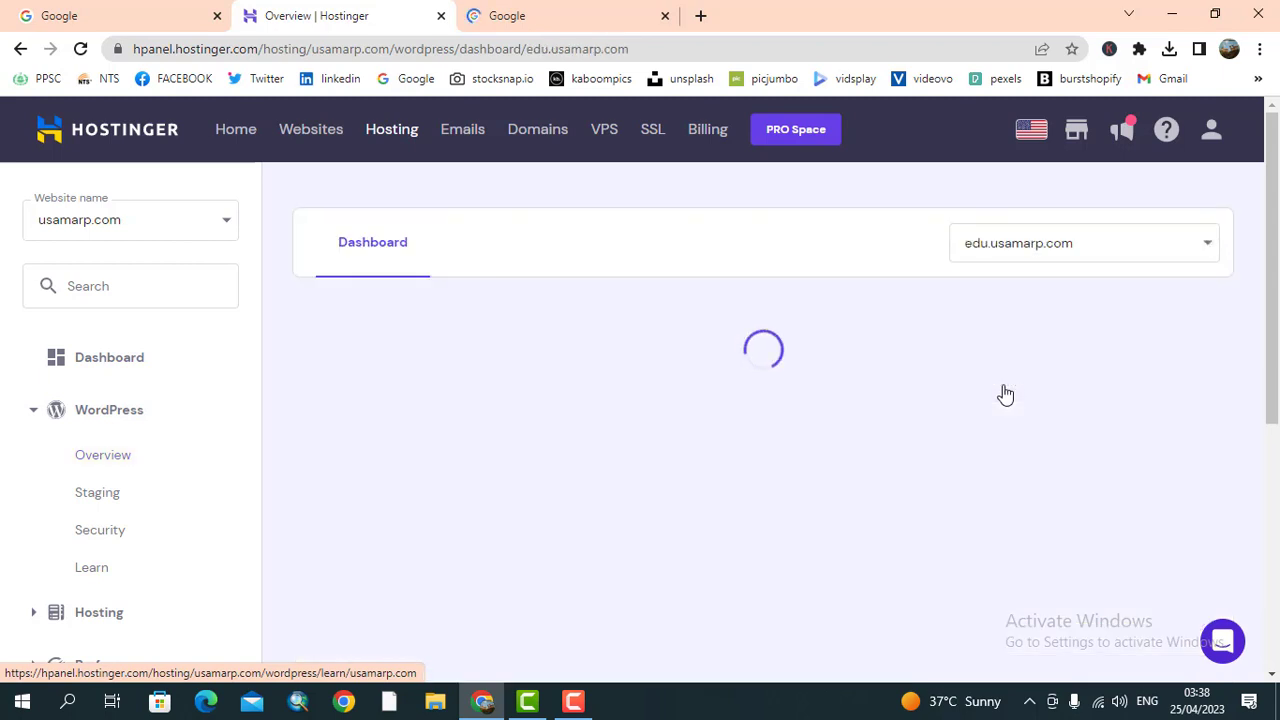
- Start a new WordPress installation for edu.usamarp.com
{"action": "scroll", "coordinate": [1005, 393], "scroll_direction": "down", "scroll_amount": 3}
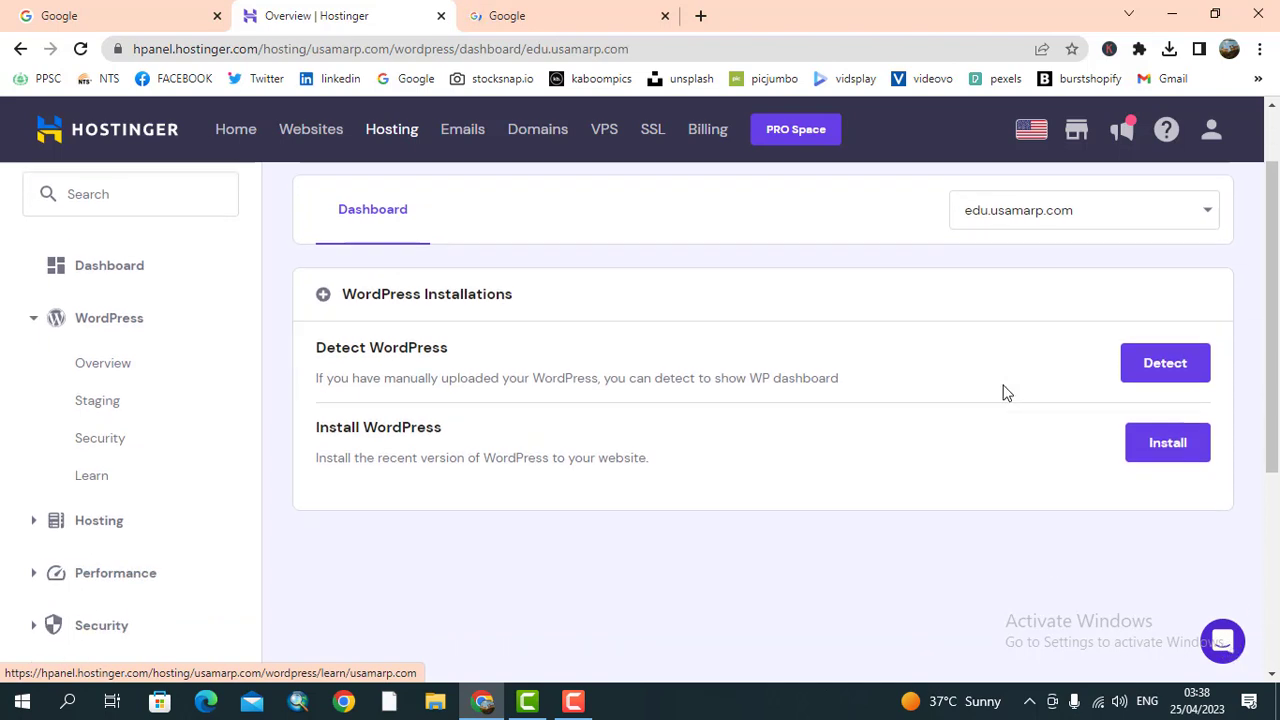
{"action": "scroll", "coordinate": [1005, 393], "scroll_direction": "up", "scroll_amount": 1}
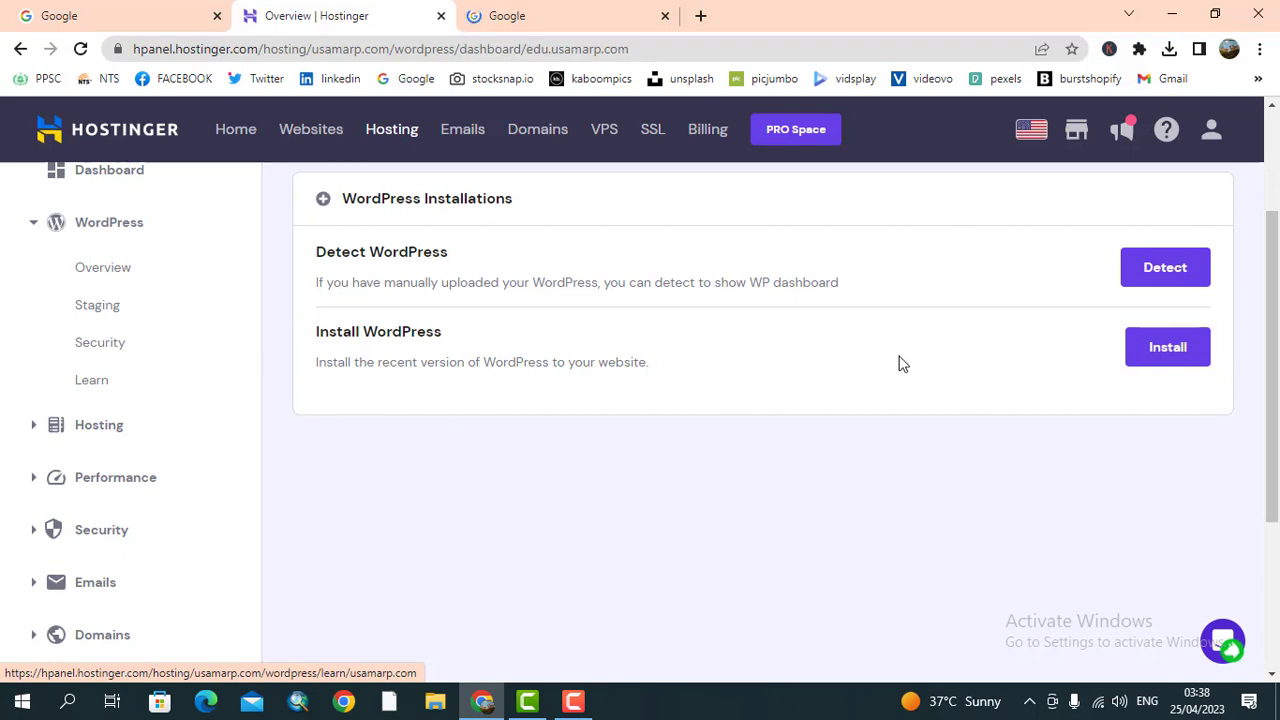
{"action": "scroll", "coordinate": [899, 363], "scroll_direction": "up", "scroll_amount": 2}
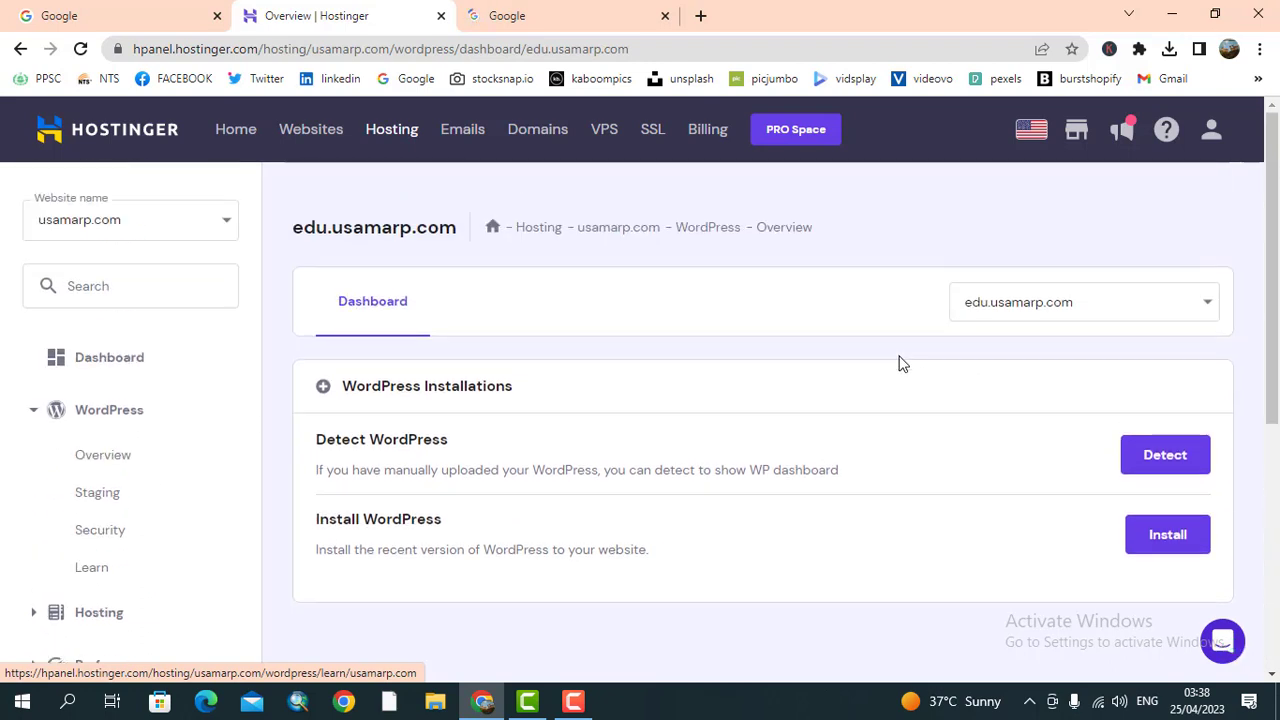
{"action": "scroll", "coordinate": [899, 363], "scroll_direction": "down", "scroll_amount": 2}
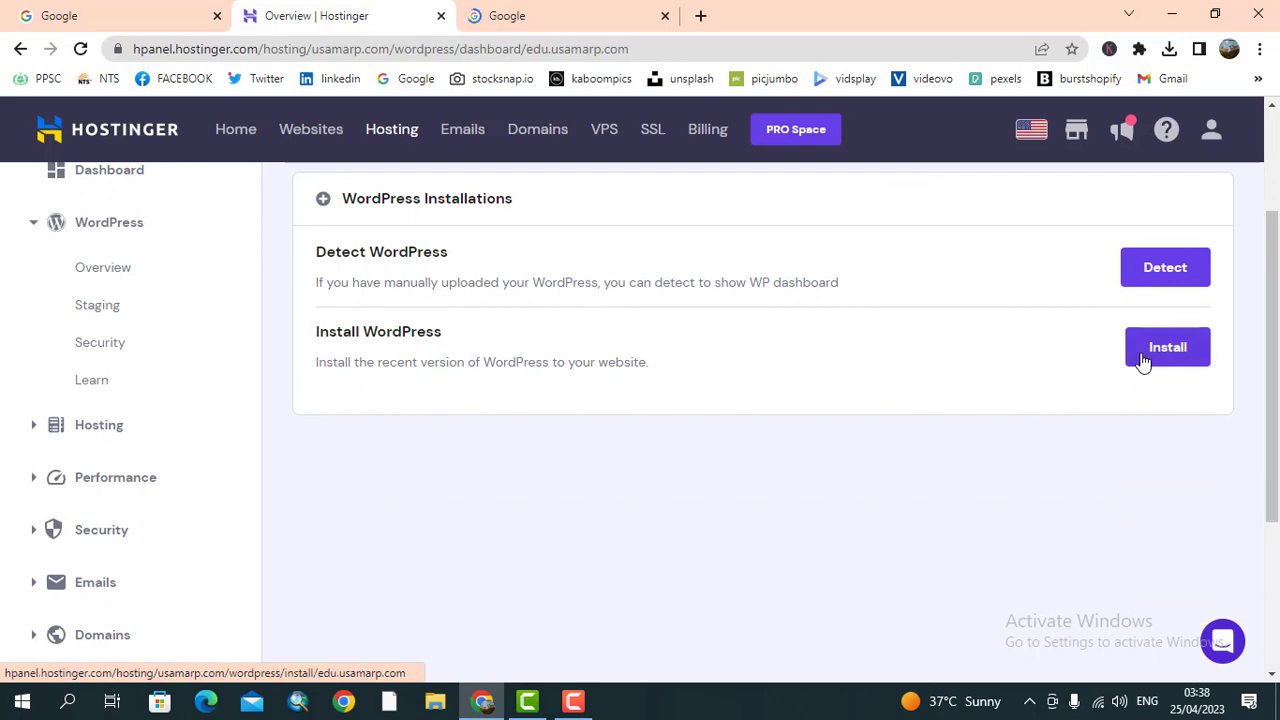
{"action": "left_click", "coordinate": [1143, 361]}
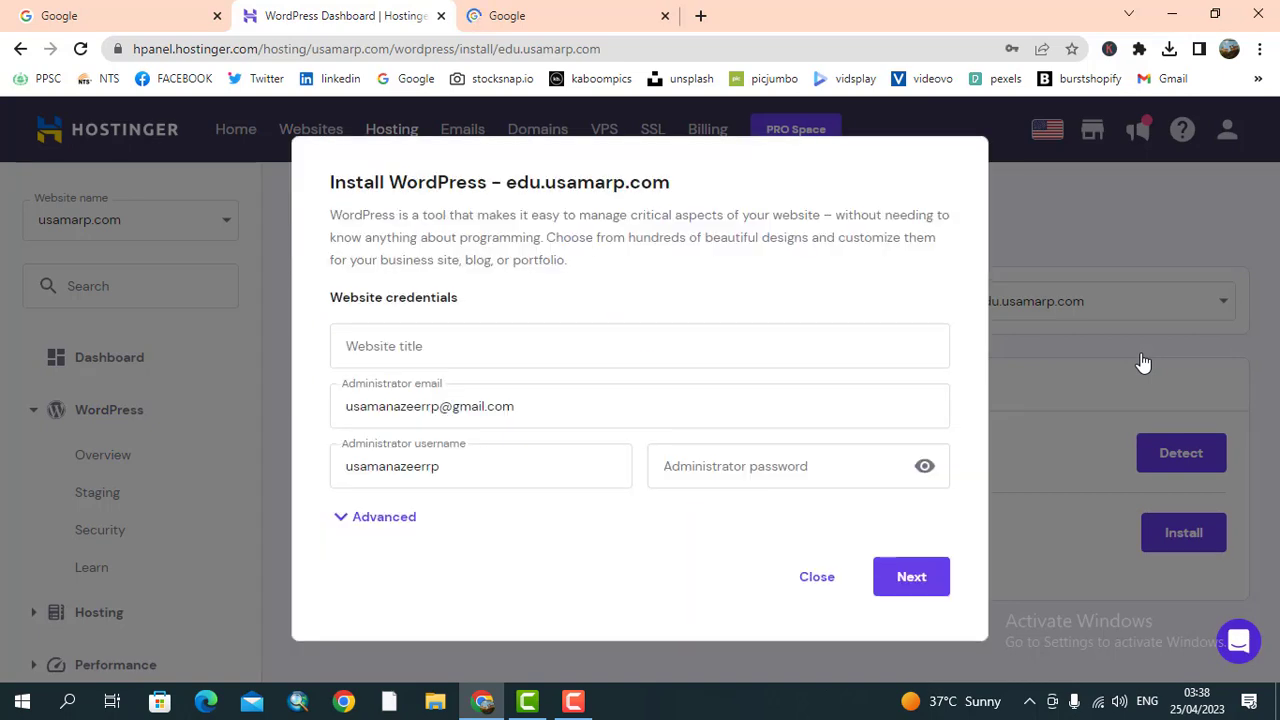
- Set the website title of the WordPress installation to "Edu UsamaRP"
{"action": "left_click", "coordinate": [475, 344]}
{"action": "left_click", "coordinate": [475, 344]}
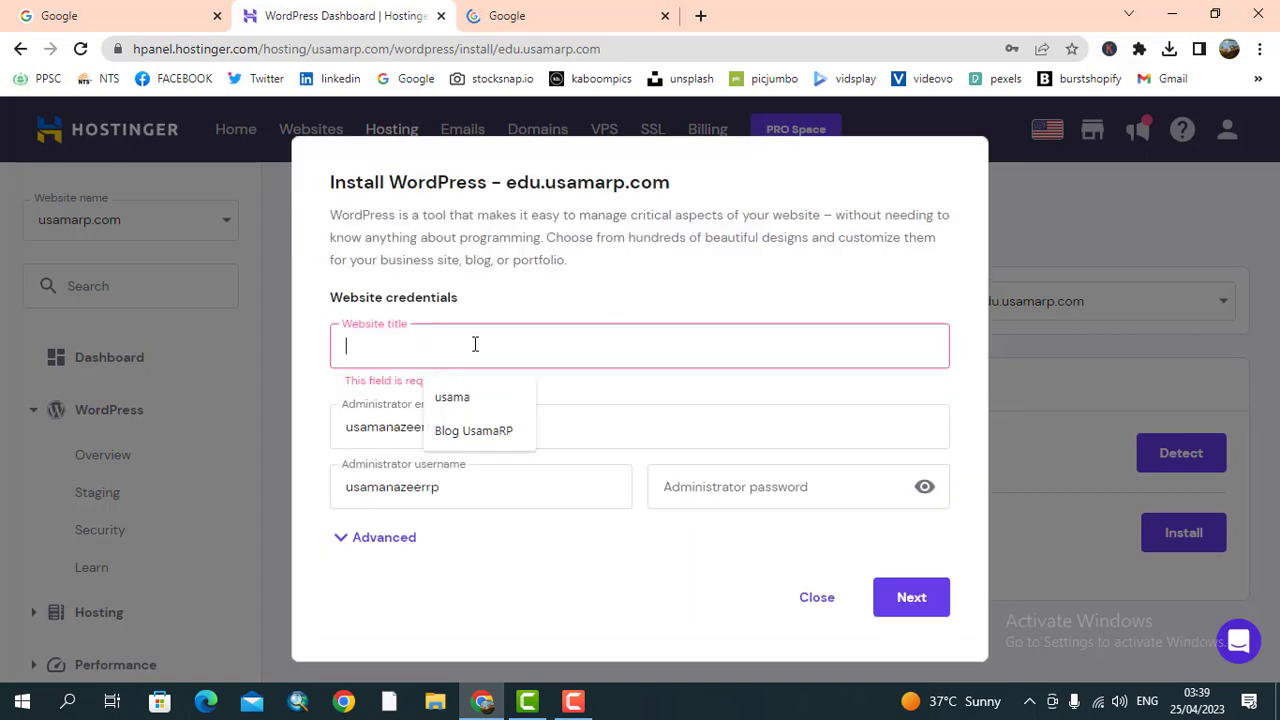
{"action": "type", "text": "Edu"}
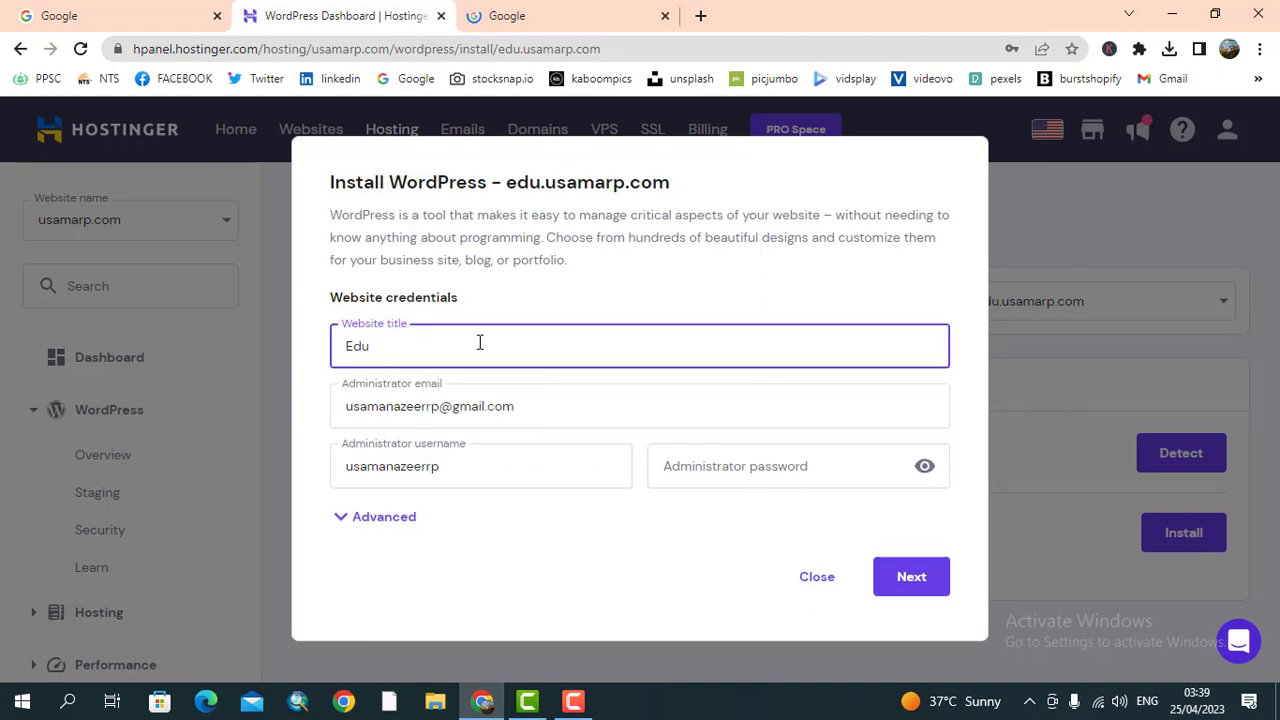
{"action": "type", "text": " UsamaRP"}
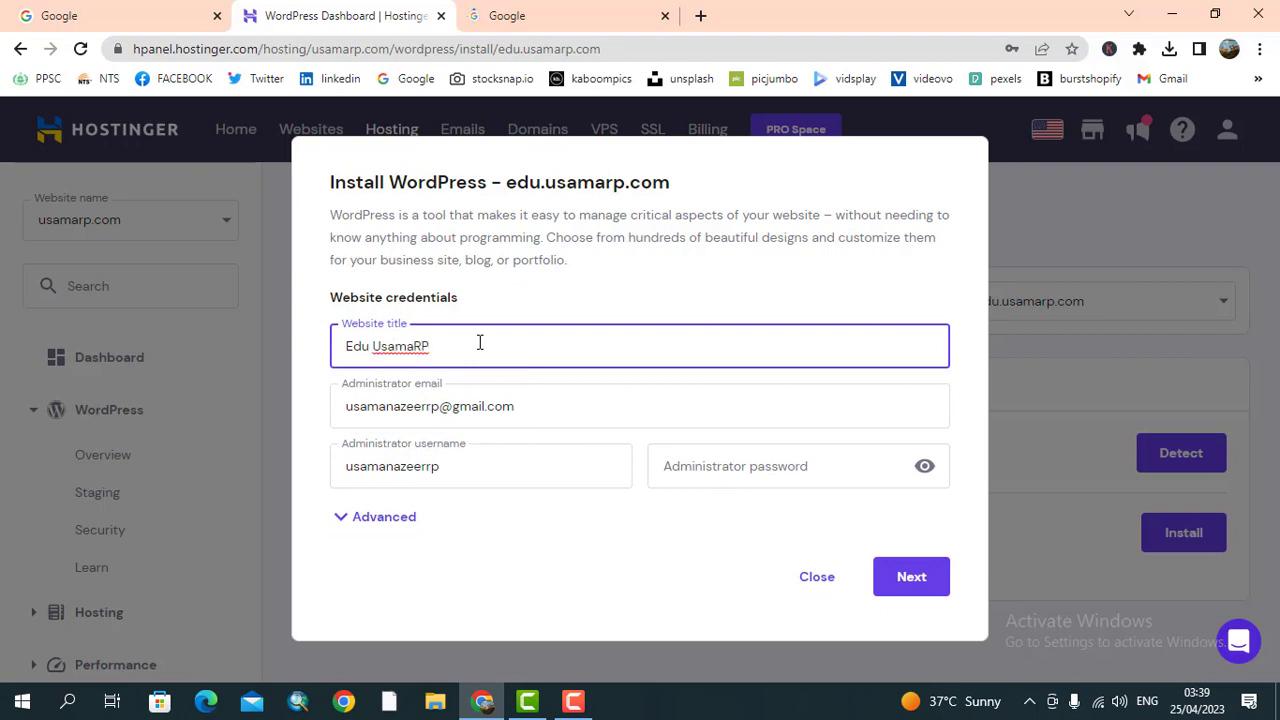
- Keep the prefilled administrator email, replace the administrator username, and enter the administrator password
{"action": "left_click", "coordinate": [555, 408]}
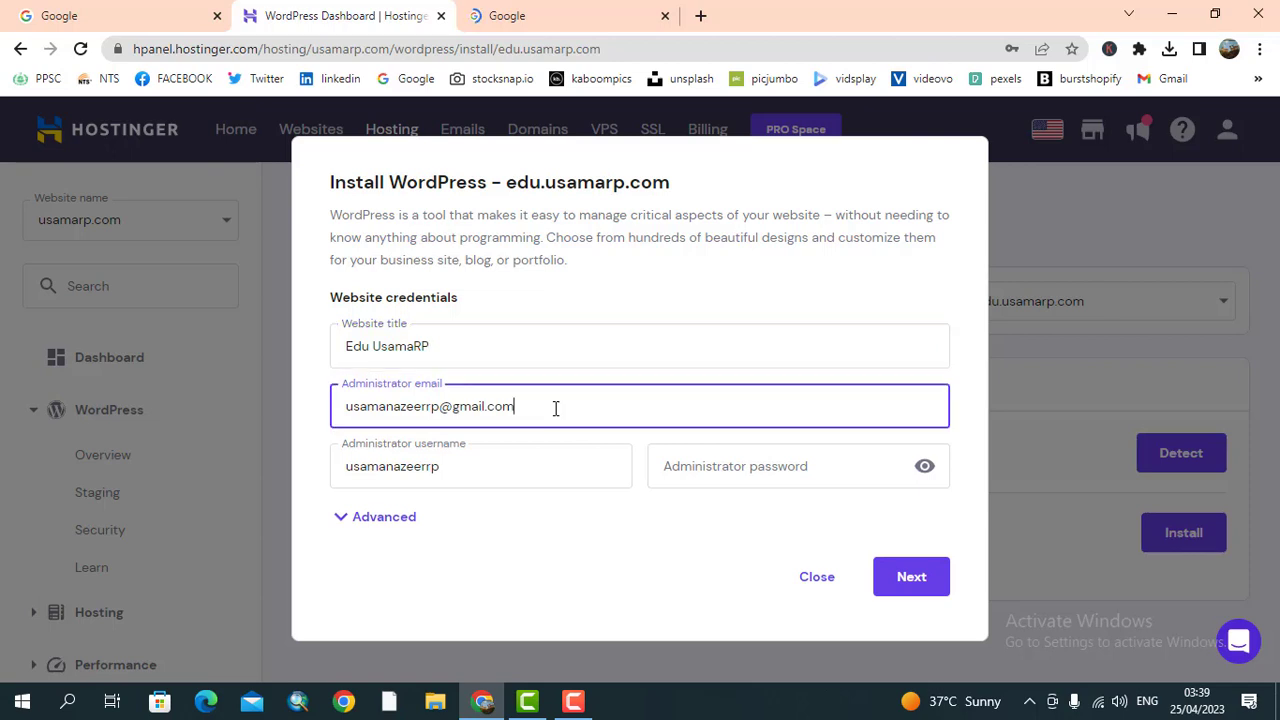
{"action": "left_click", "coordinate": [563, 460]}
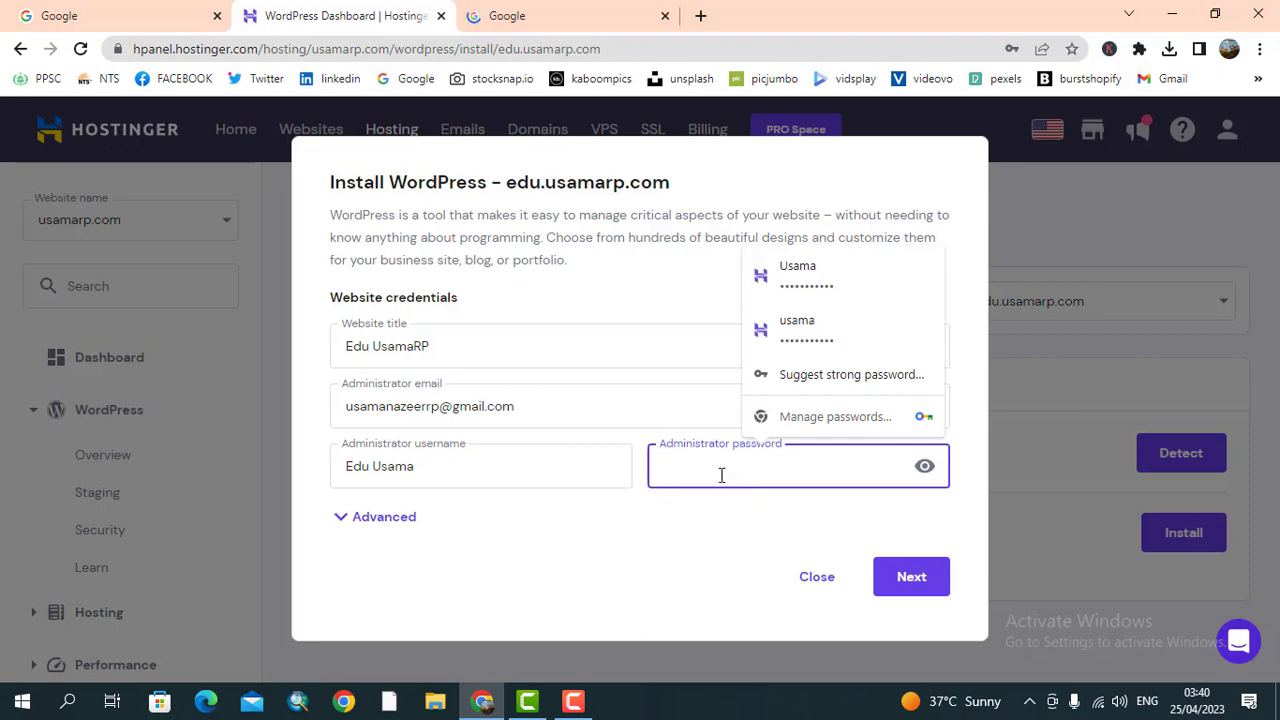
{"action": "type", "text": "•"}
{"action": "left_click", "coordinate": [350, 522]}
{"action": "scroll", "coordinate": [541, 506], "scroll_direction": "down", "scroll_amount": 2}
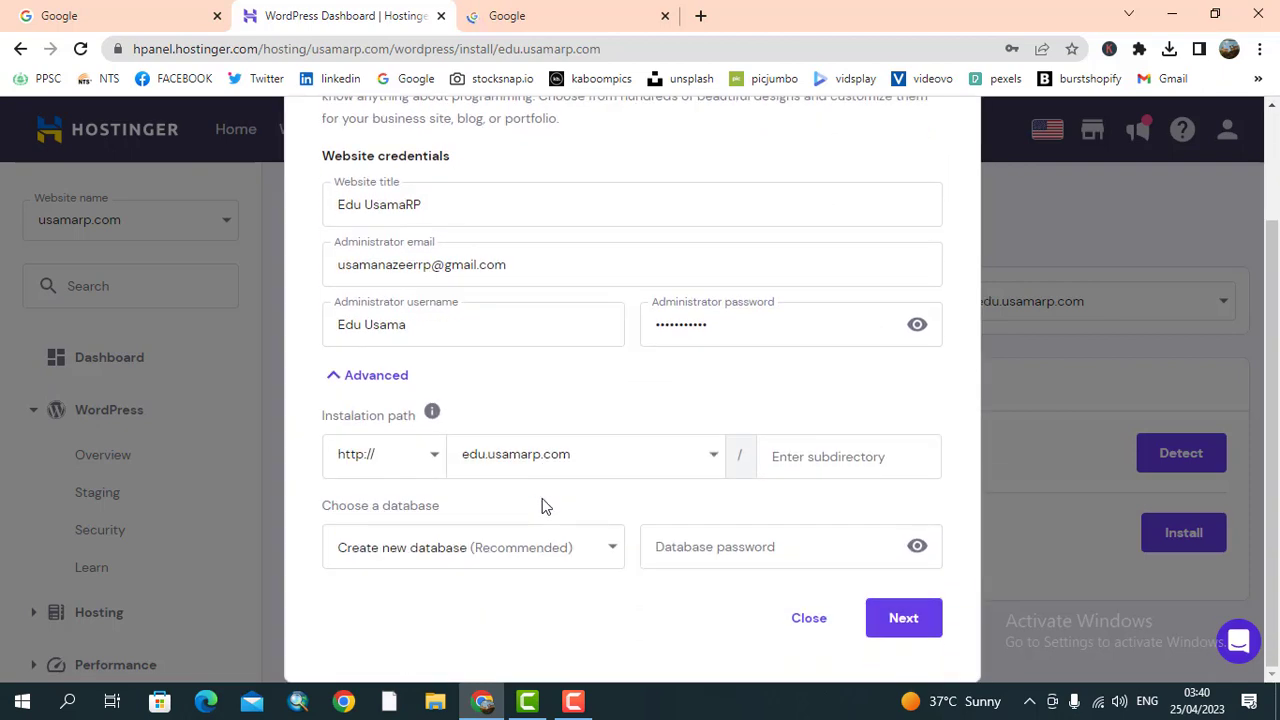
{"action": "left_click", "coordinate": [420, 466]}
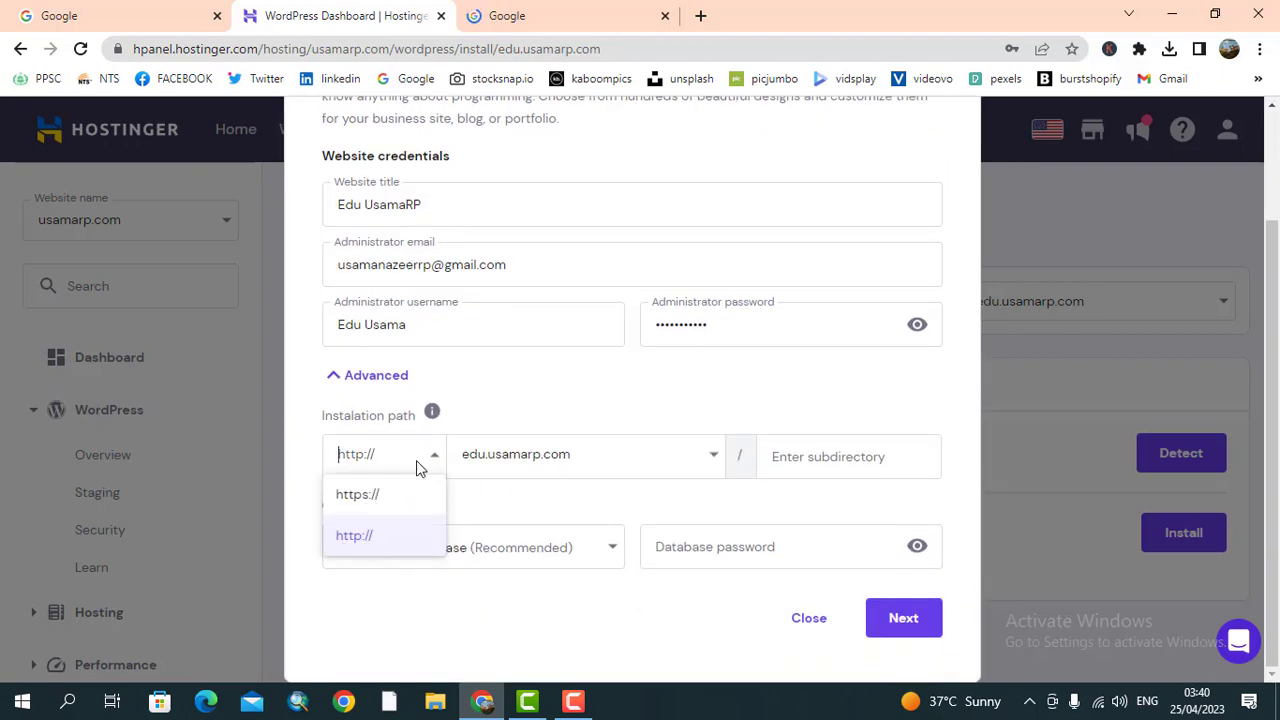
{"action": "left_click", "coordinate": [372, 505]}
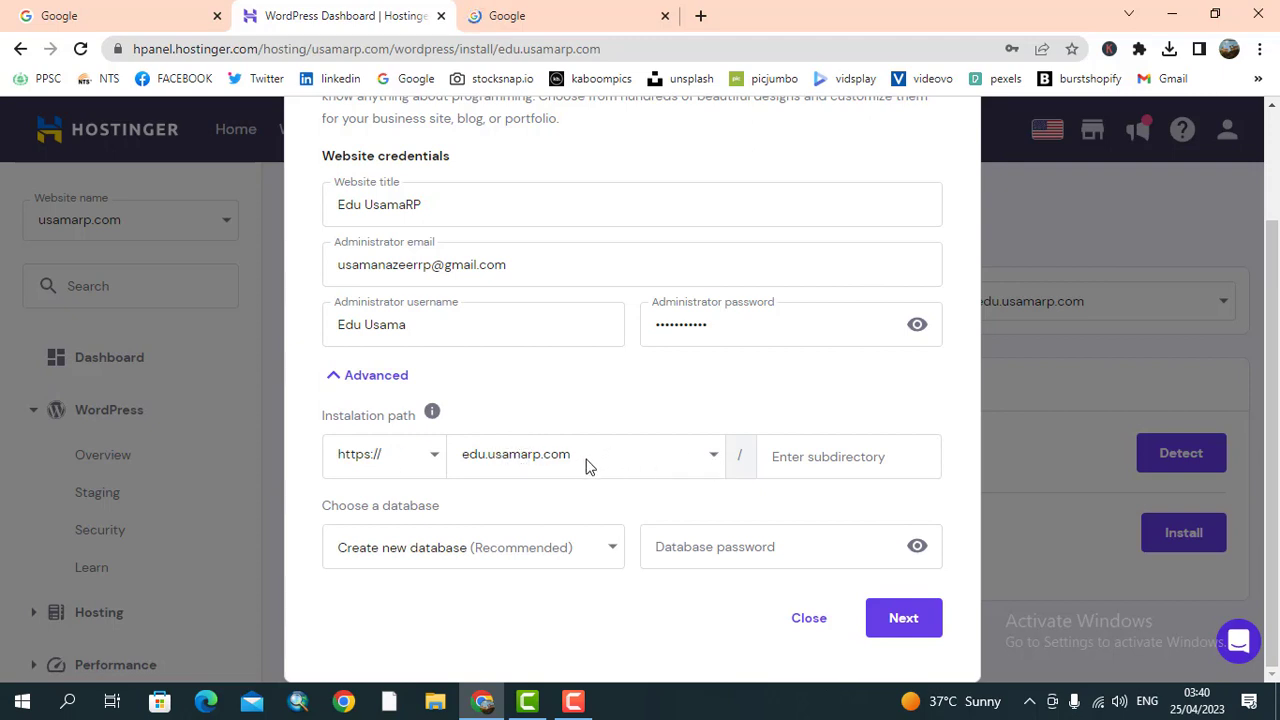
- Save the administrator login in the browser and install WordPress 6.2 in English with updates only to minor versions
{"action": "left_click", "coordinate": [900, 620]}
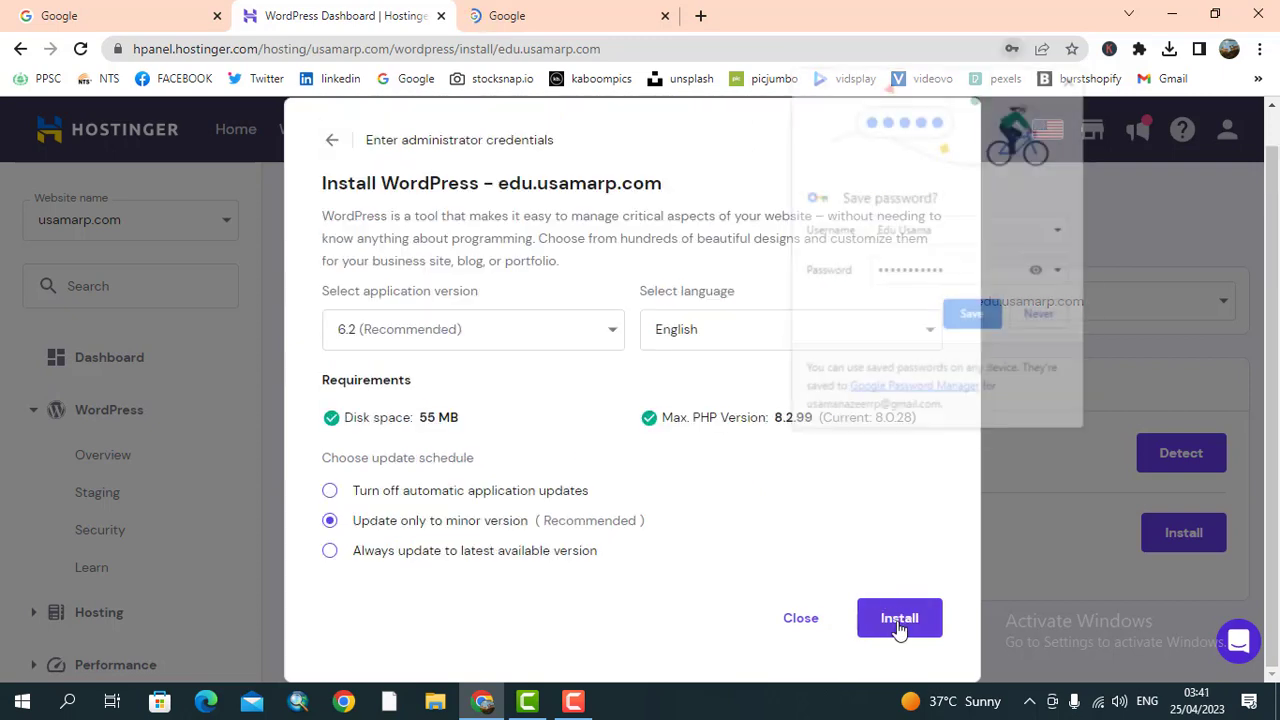
{"action": "left_click", "coordinate": [968, 318]}
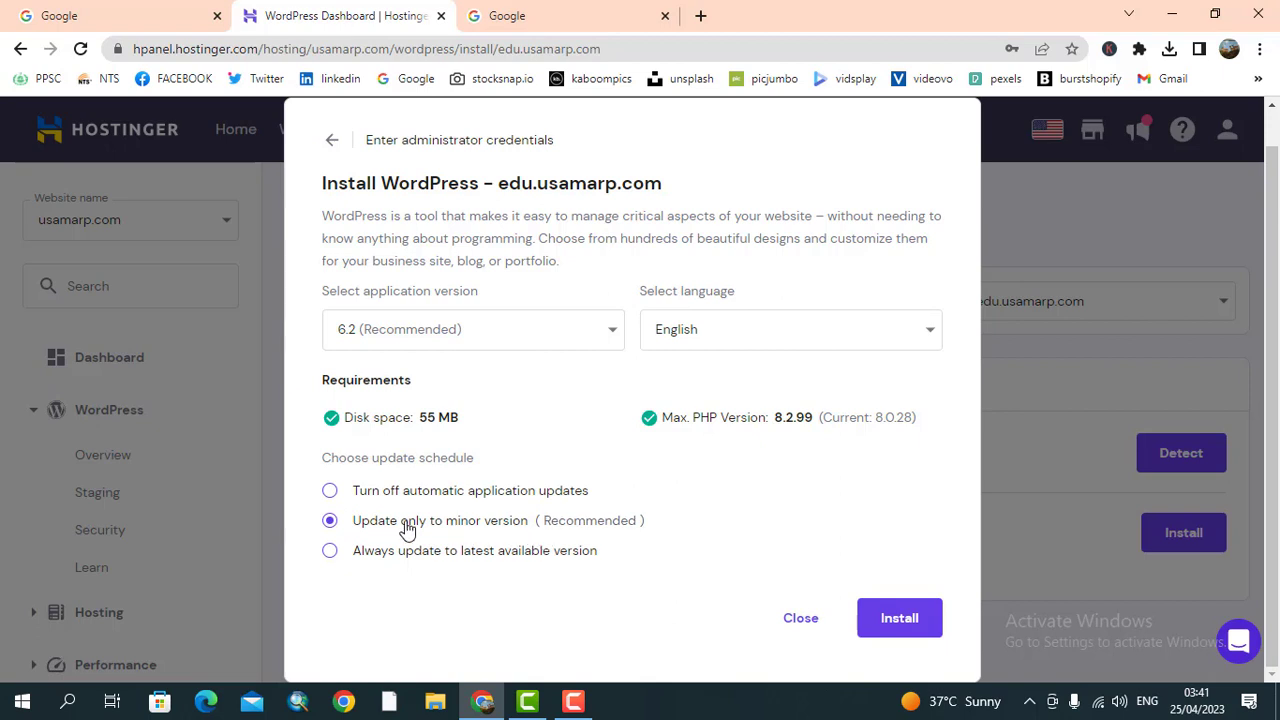
{"action": "left_click", "coordinate": [893, 620]}
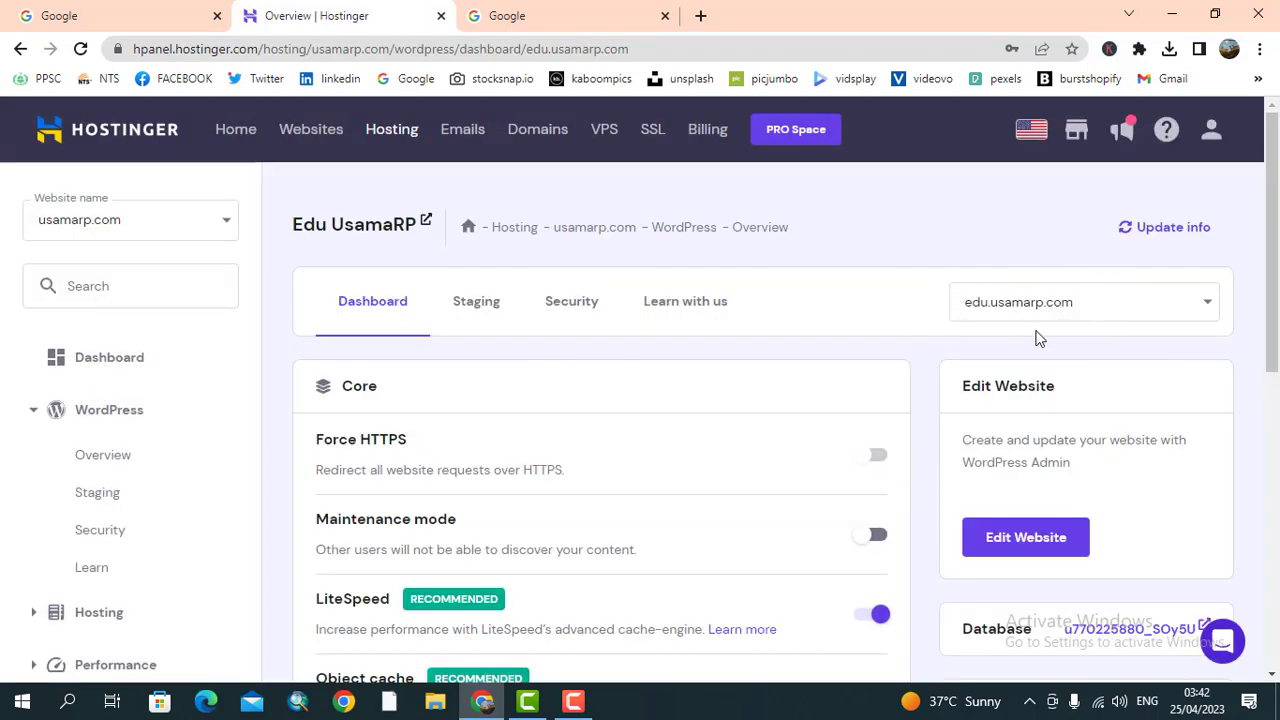
- Review the WordPress overview settings for edu.usamarp.com and open the site's WordPress admin dashboard
{"action": "scroll", "coordinate": [883, 374], "scroll_direction": "down", "scroll_amount": 3}
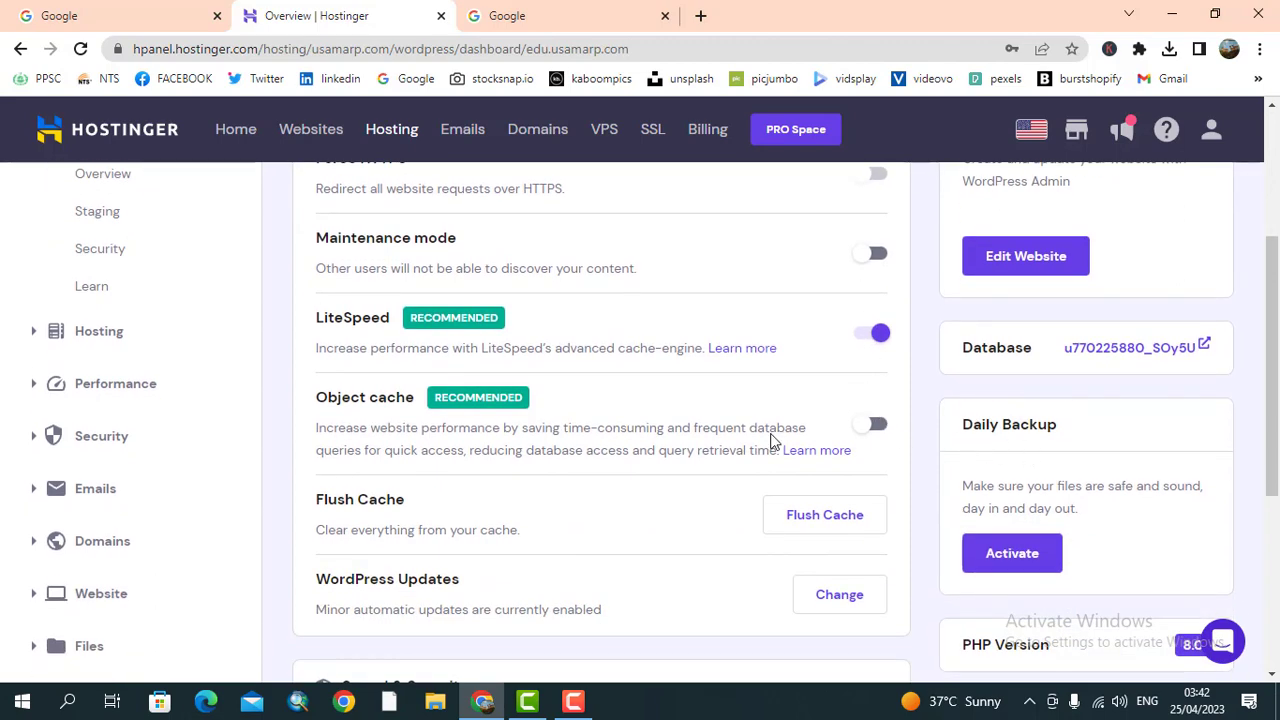
{"action": "scroll", "coordinate": [808, 455], "scroll_direction": "down", "scroll_amount": 3}
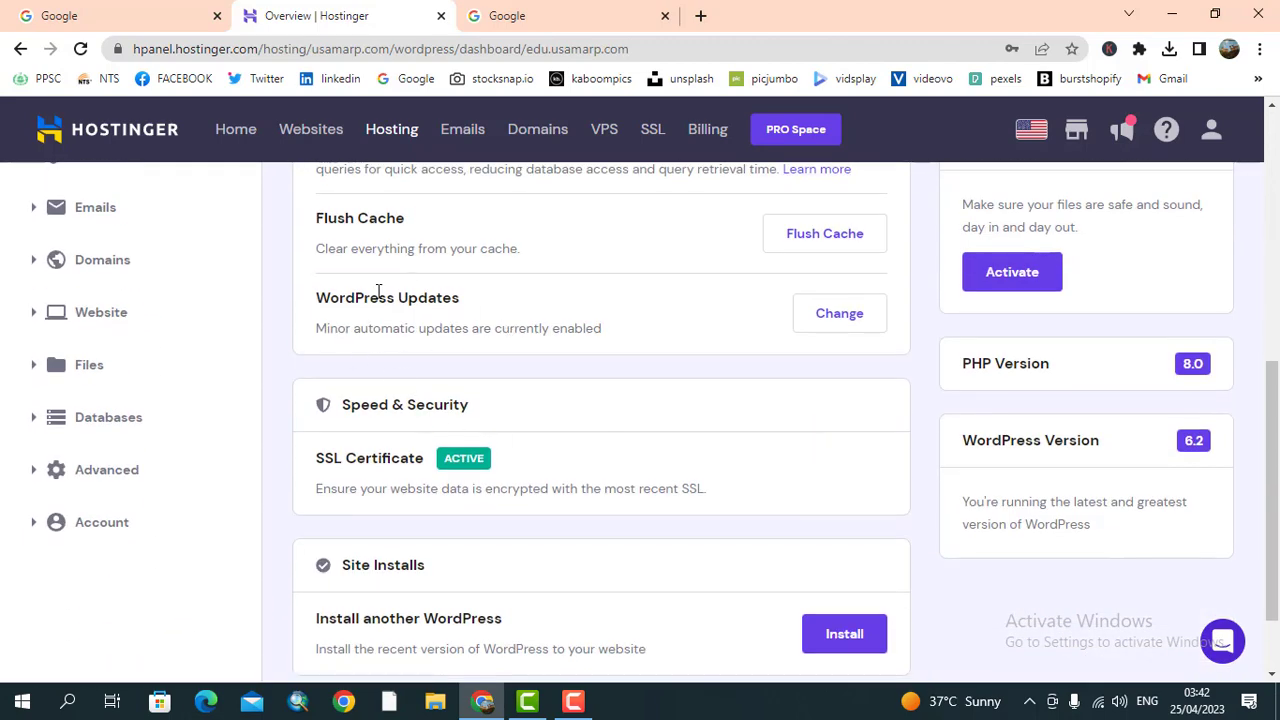
{"action": "scroll", "coordinate": [541, 373], "scroll_direction": "down", "scroll_amount": 2}
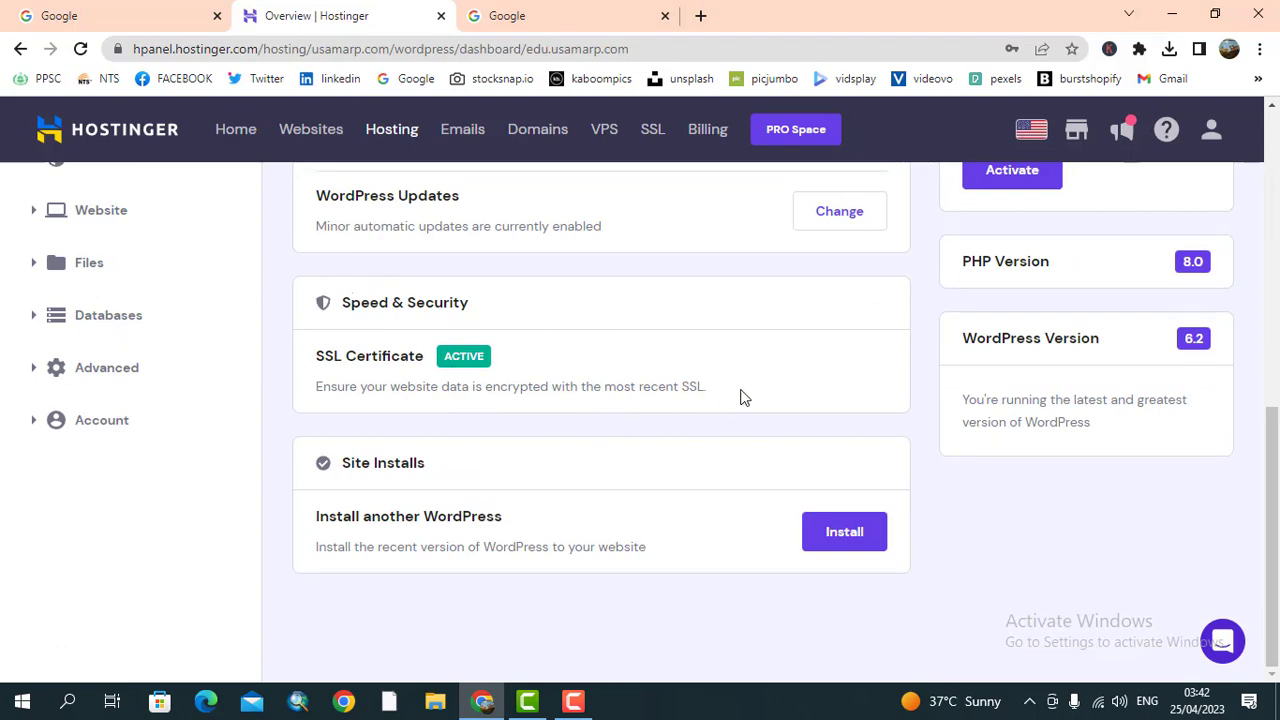
{"action": "scroll", "coordinate": [741, 395], "scroll_direction": "up", "scroll_amount": 5}
{"action": "scroll", "coordinate": [741, 395], "scroll_direction": "up", "scroll_amount": 2}
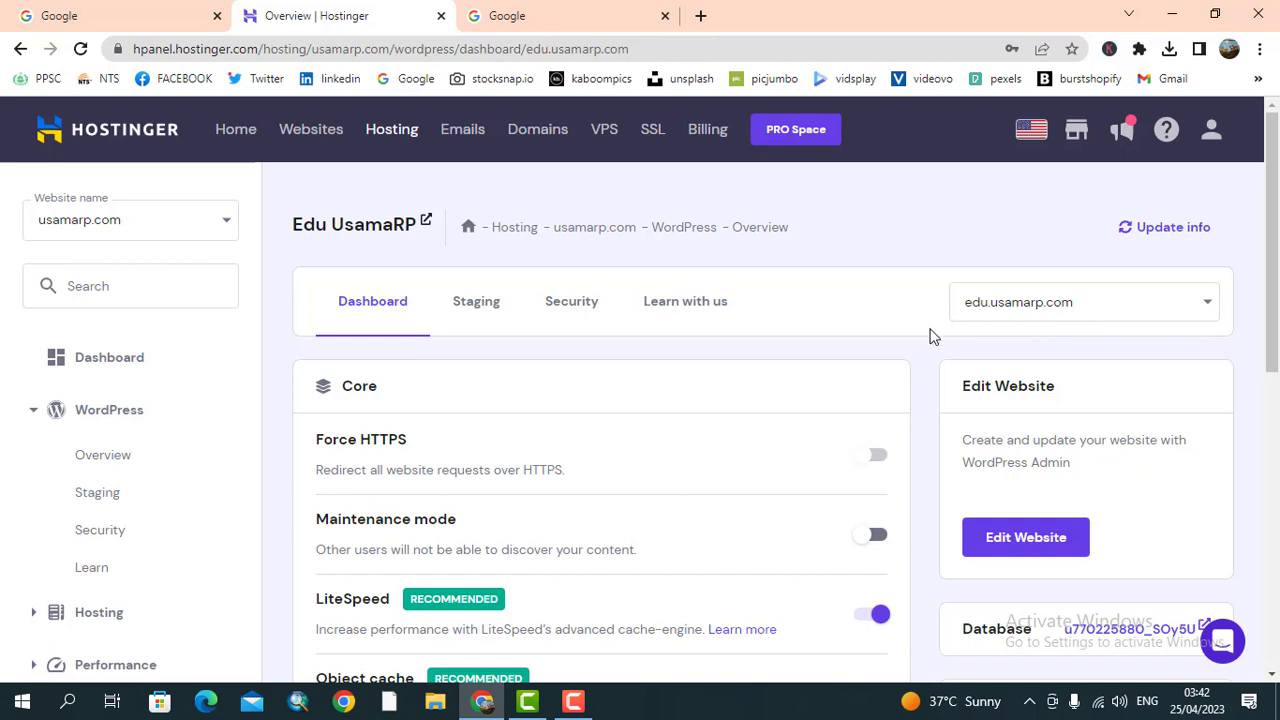
{"action": "left_click", "coordinate": [1014, 542]}
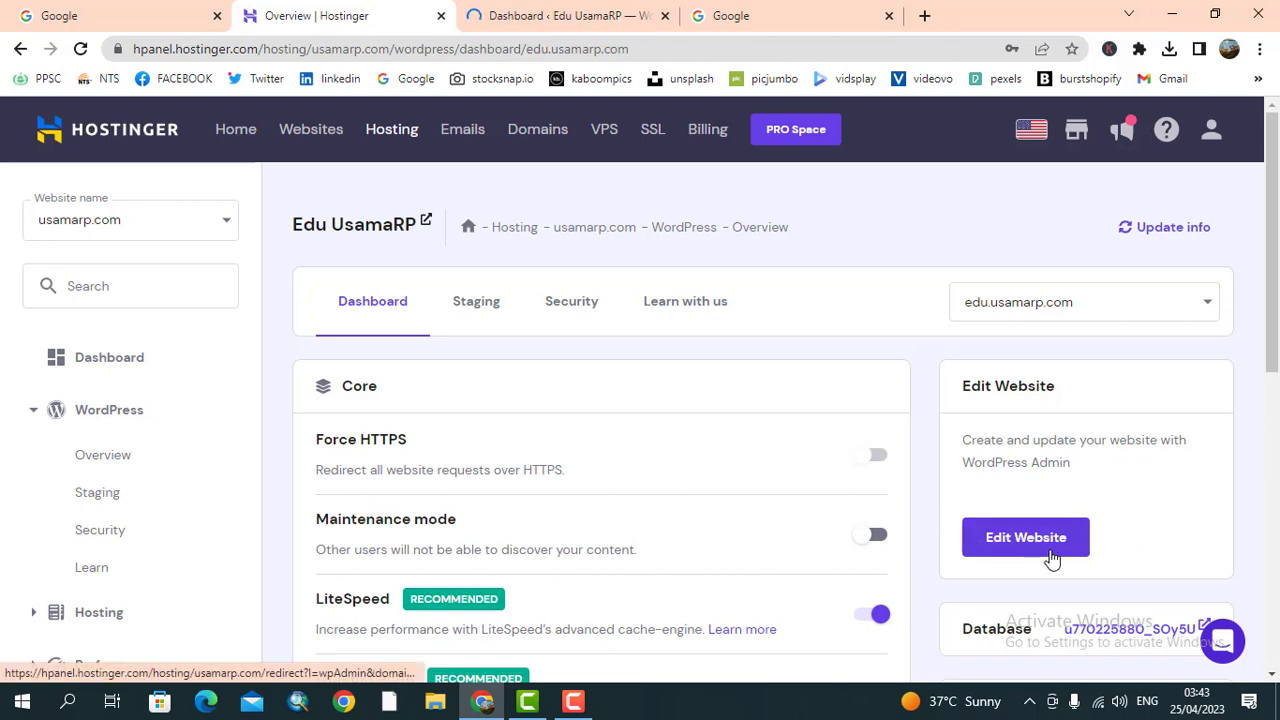
{"action": "left_click", "coordinate": [545, 15]}
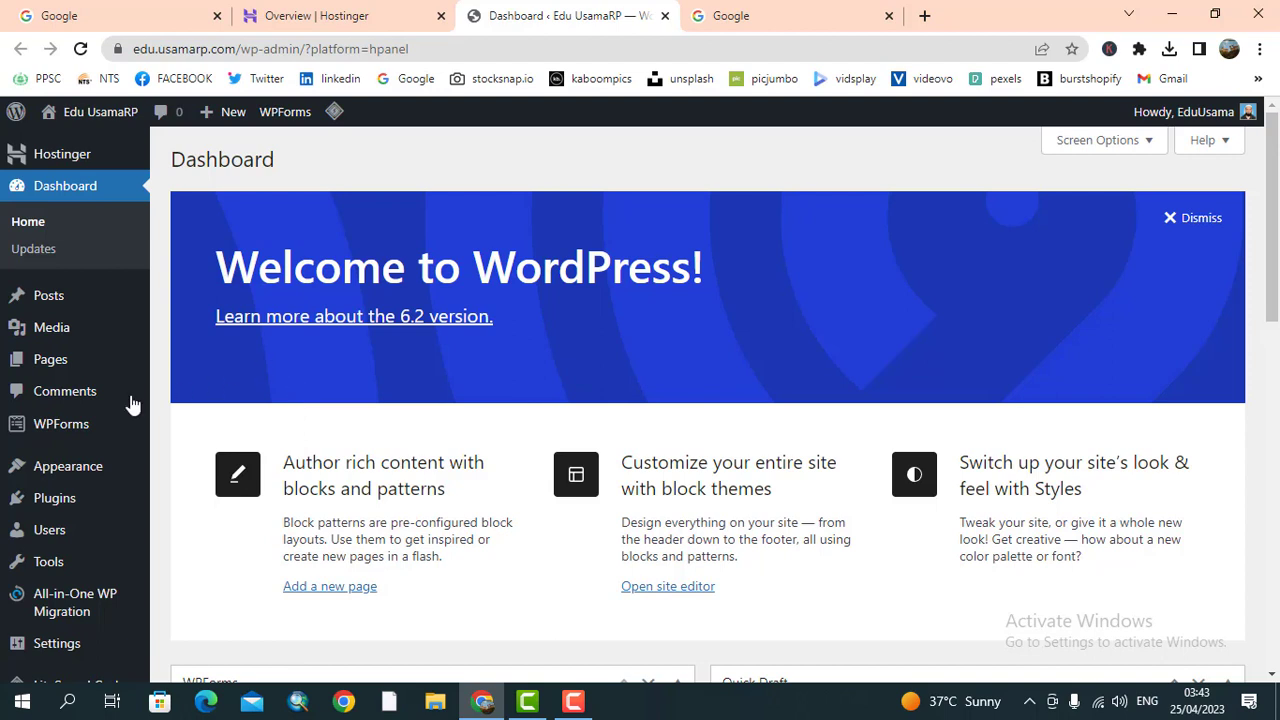
{"action": "mouse_move", "coordinate": [78, 468]}
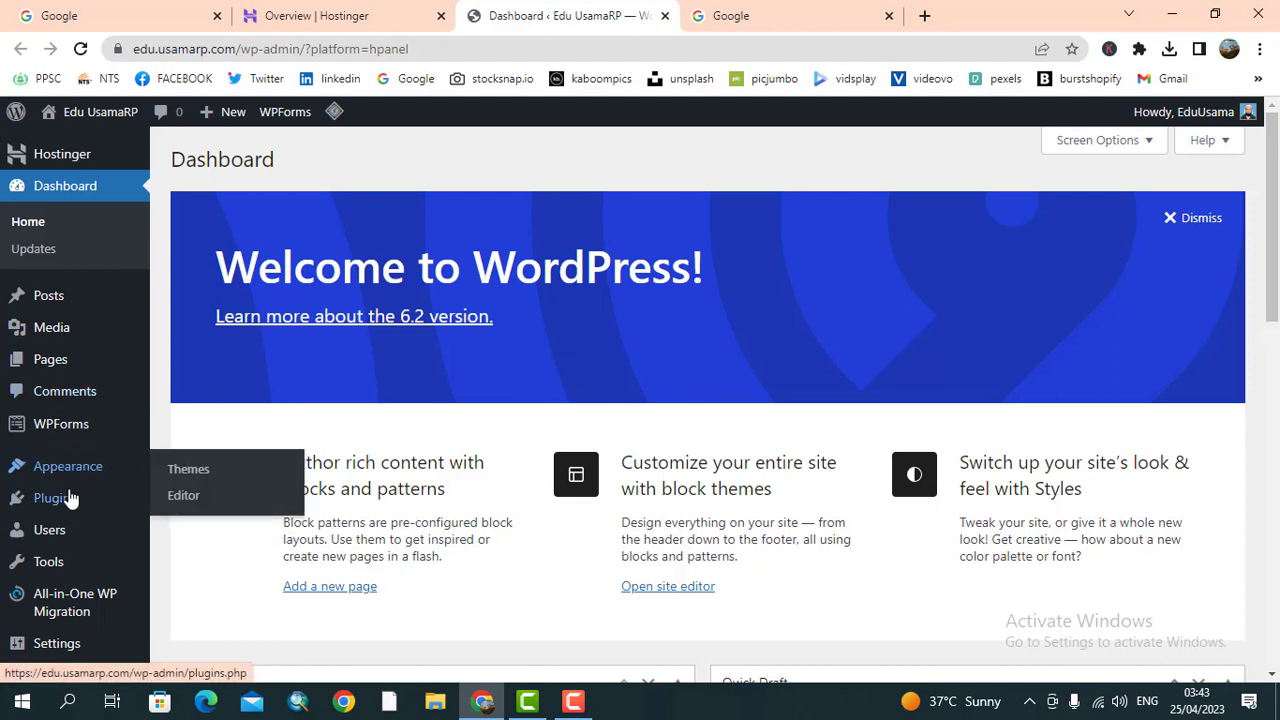
{"action": "mouse_move", "coordinate": [70, 502]}
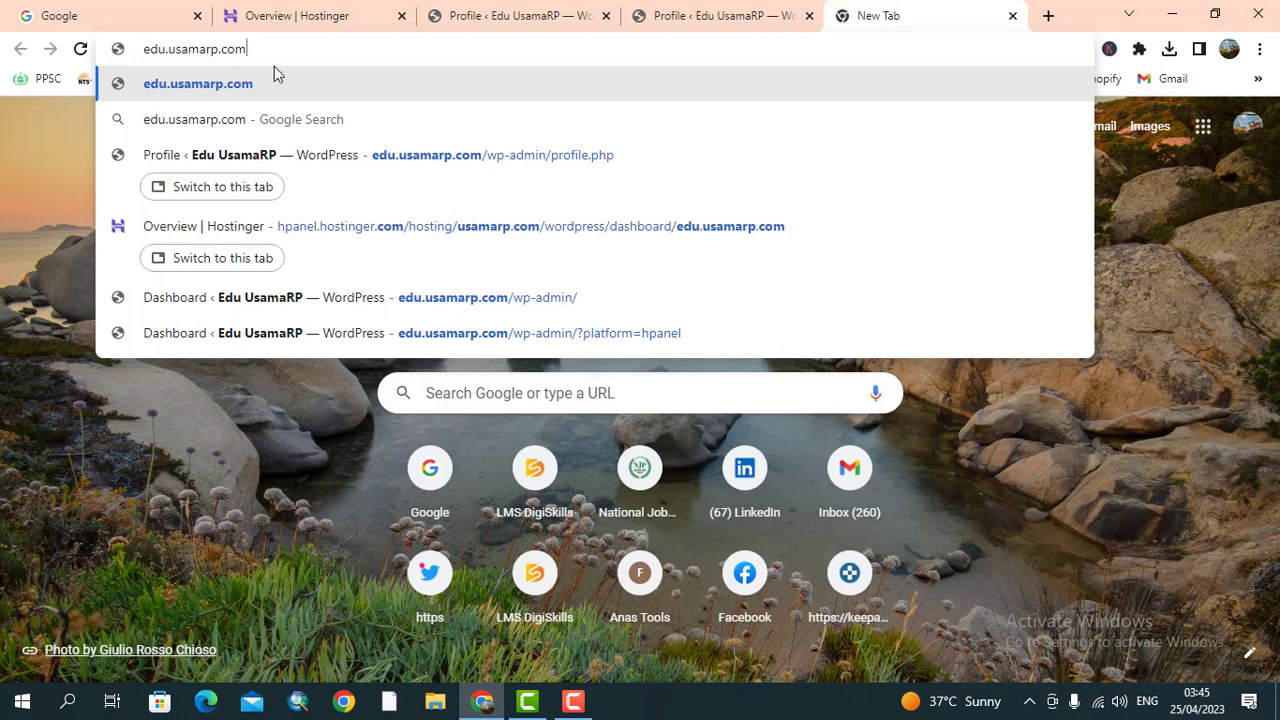
- Load edu.usamarp.com in the browser and look through its homepage
{"action": "left_click", "coordinate": [275, 84]}
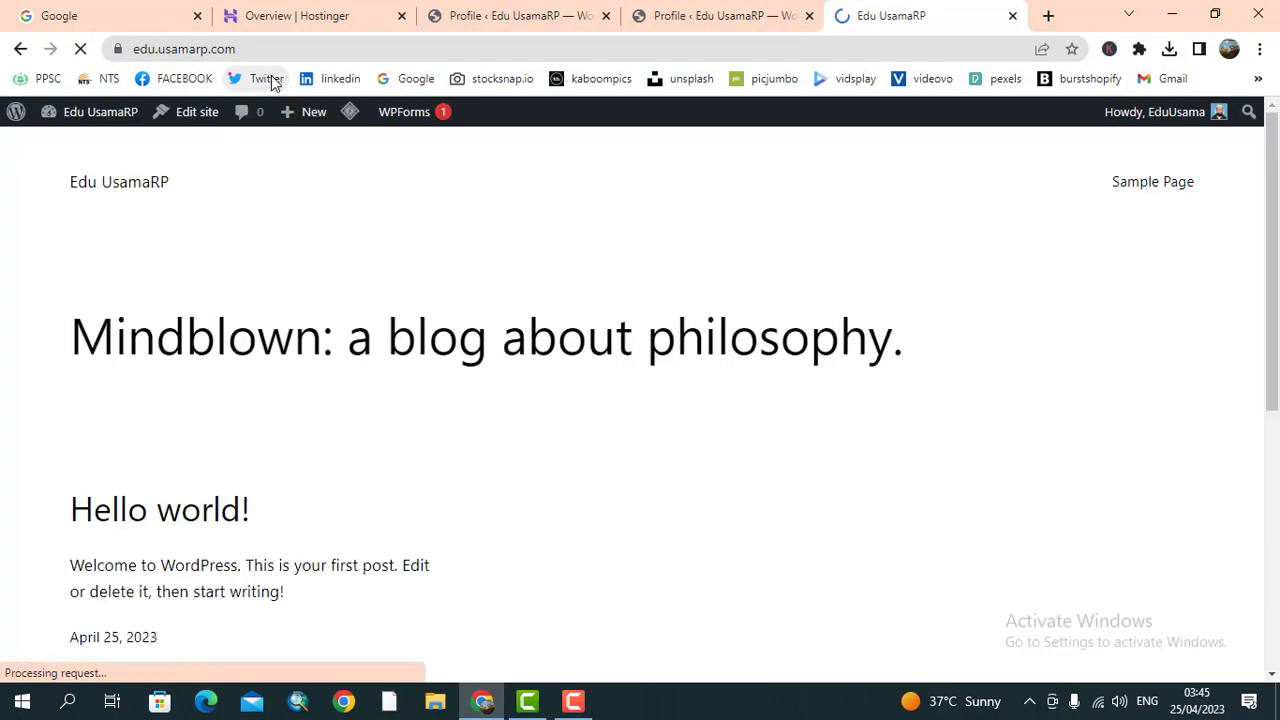
{"action": "scroll", "coordinate": [462, 222], "scroll_direction": "down", "scroll_amount": 5}
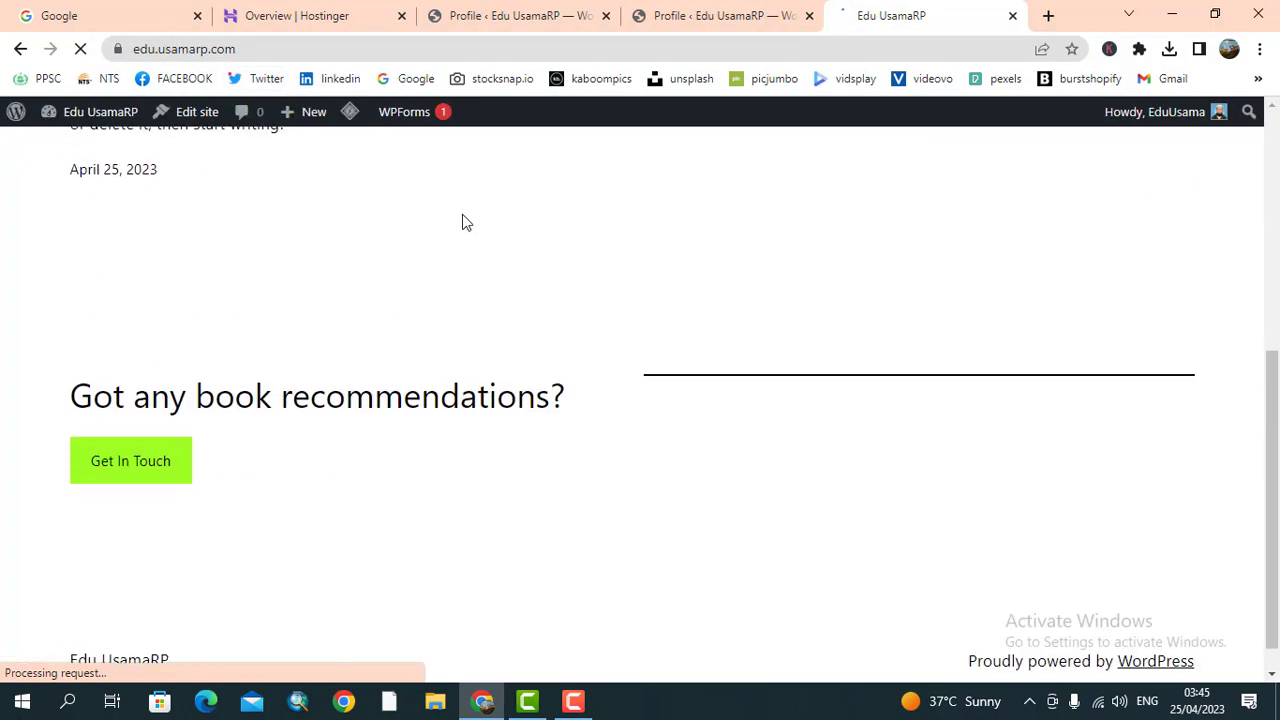
{"action": "scroll", "coordinate": [462, 222], "scroll_direction": "up", "scroll_amount": 5}
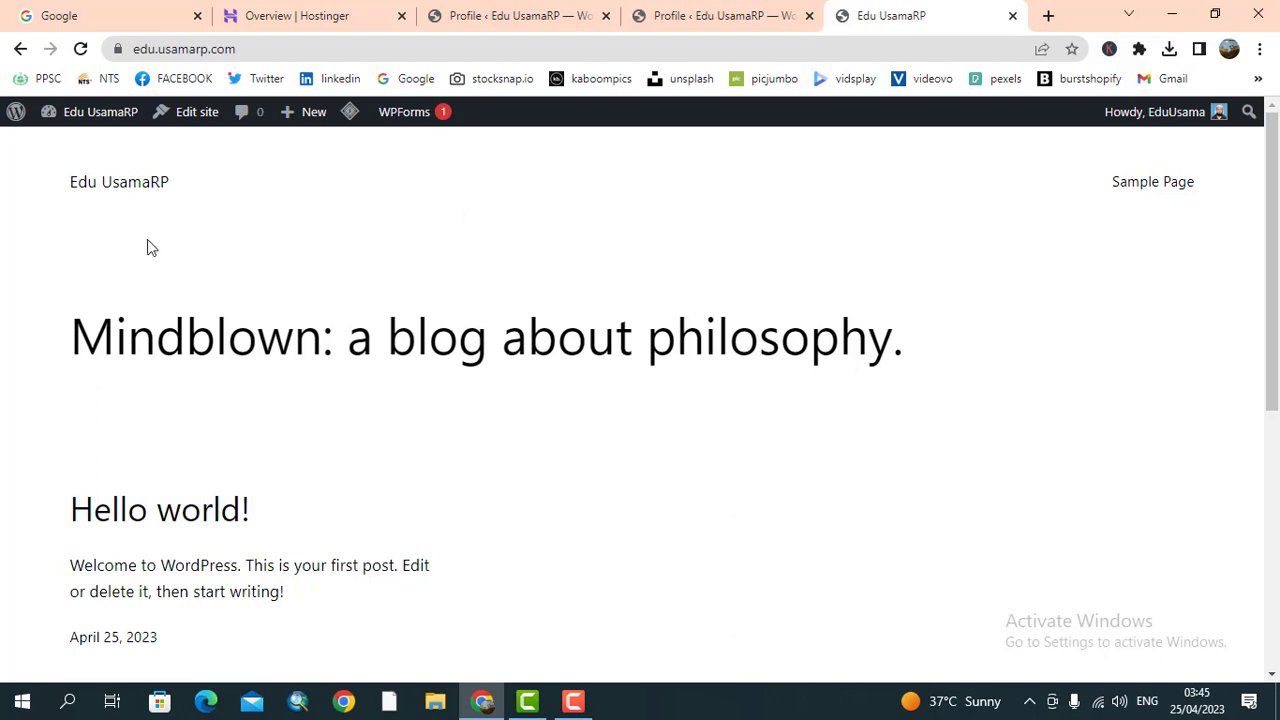
- Go from the live site to its WordPress admin dashboard and open the installed themes
{"action": "mouse_move", "coordinate": [80, 111]}
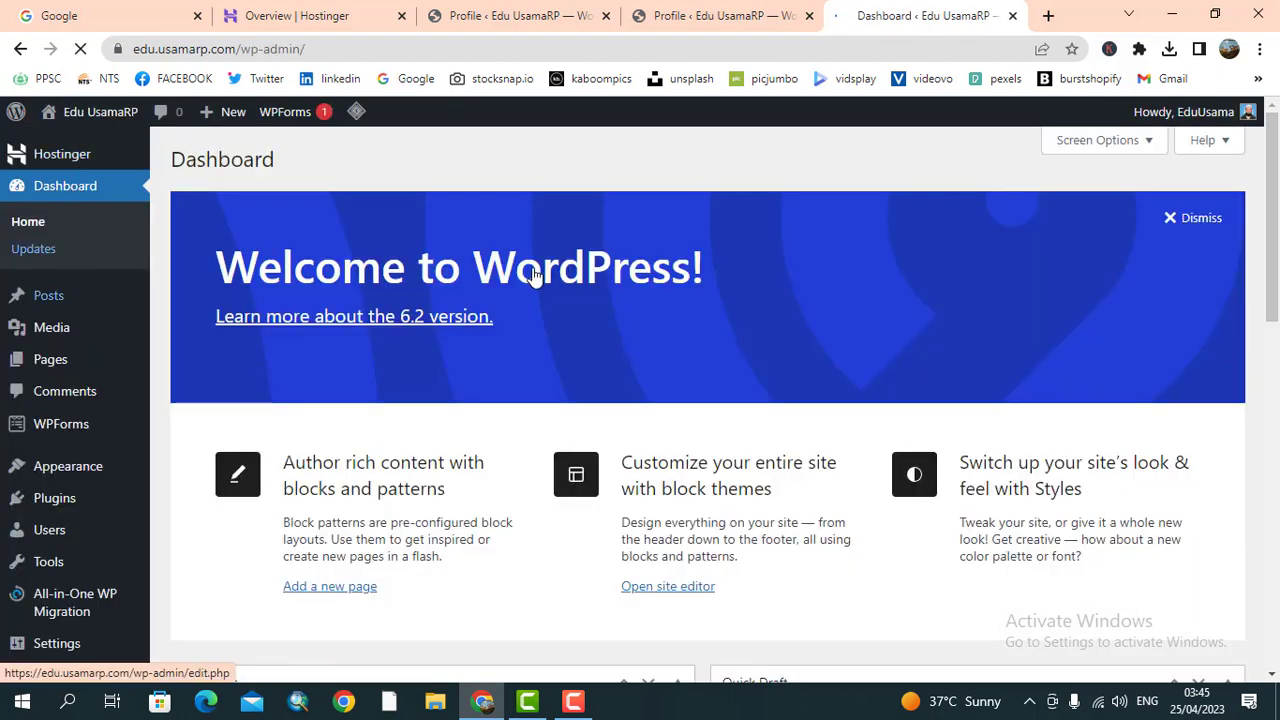
{"action": "mouse_move", "coordinate": [100, 471]}
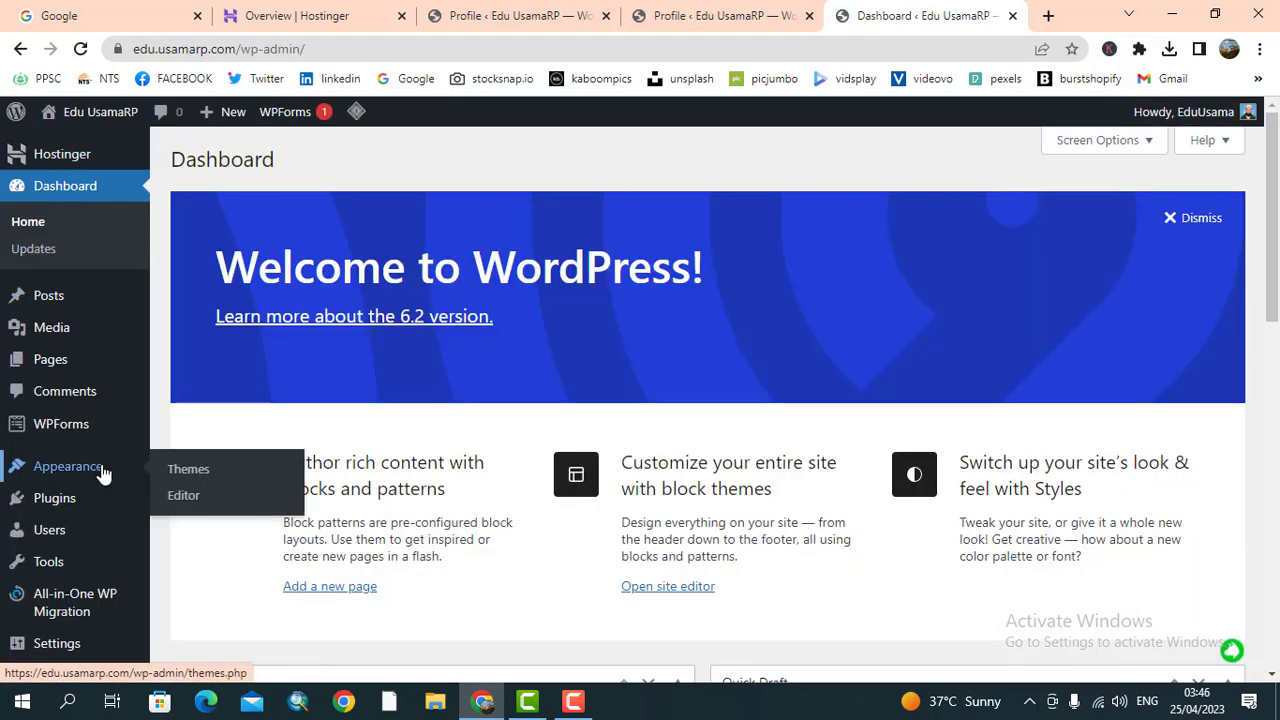
{"action": "left_click", "coordinate": [200, 480]}
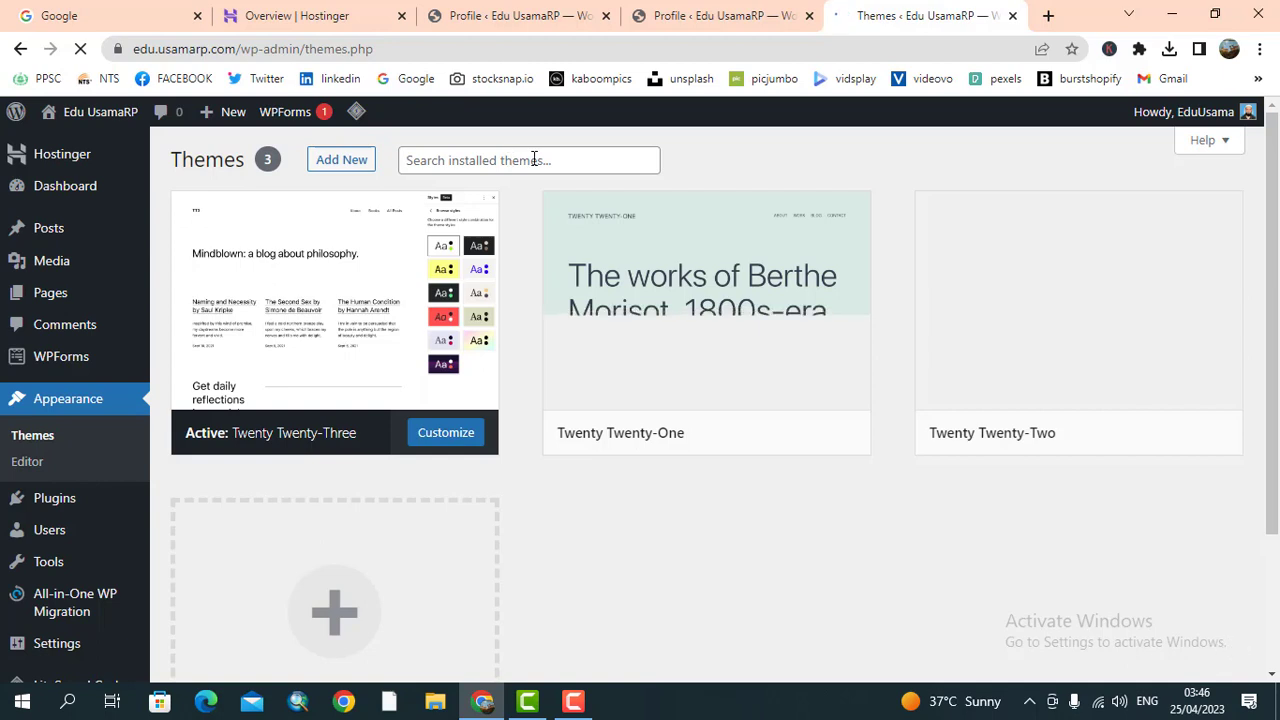
- Switch back to Hostinger and expand the Domains options and the WordPress options to review where subdomains and installations are managed
{"action": "left_click", "coordinate": [310, 16]}
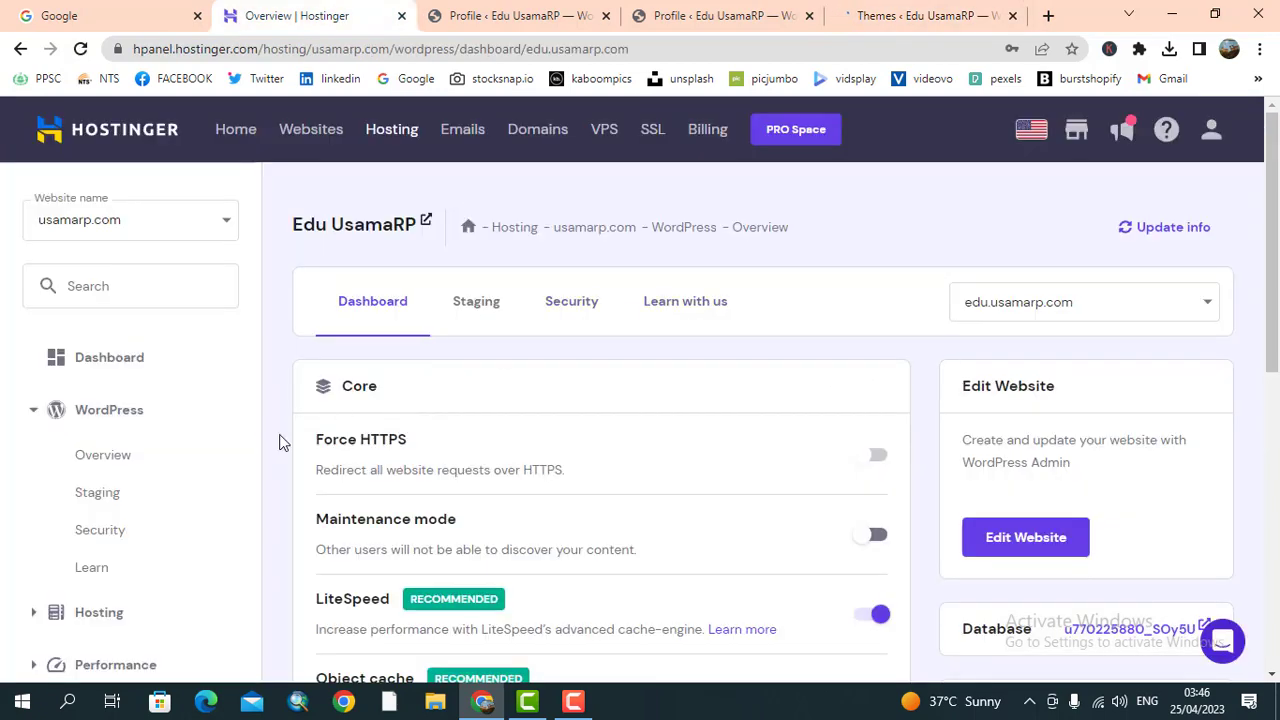
{"action": "scroll", "coordinate": [160, 475], "scroll_direction": "down", "scroll_amount": 4}
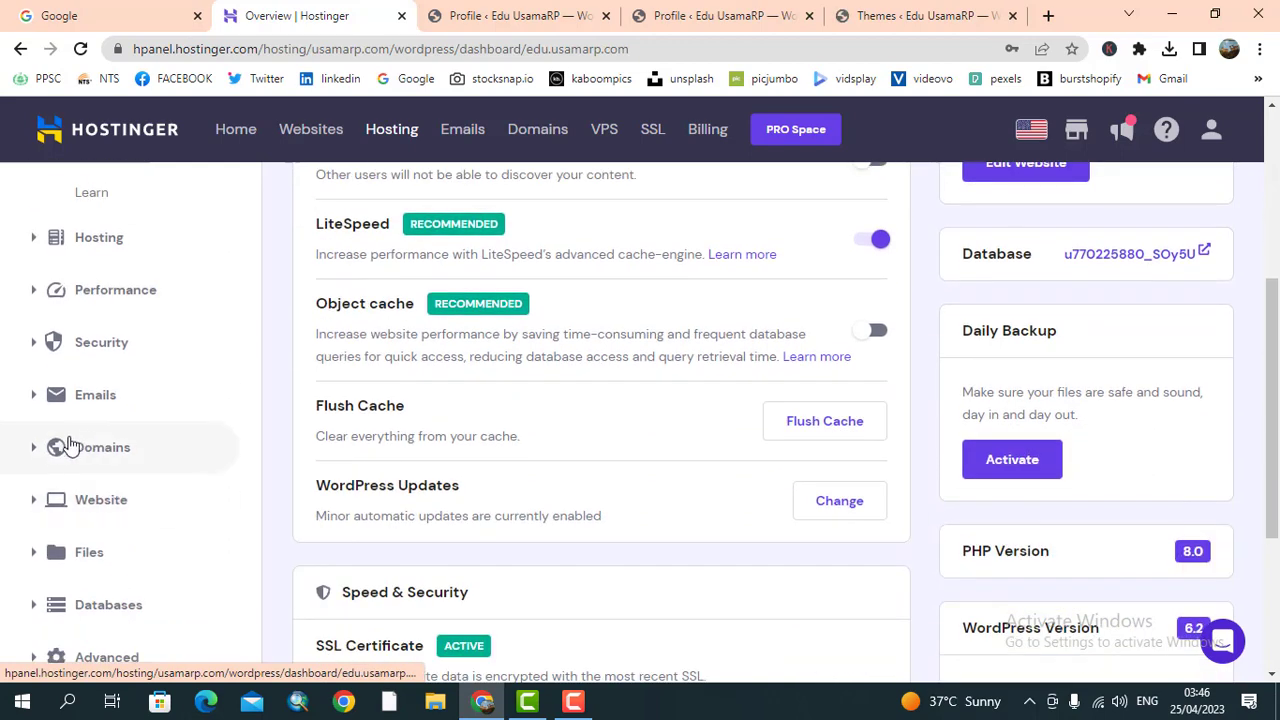
{"action": "left_click", "coordinate": [42, 458]}
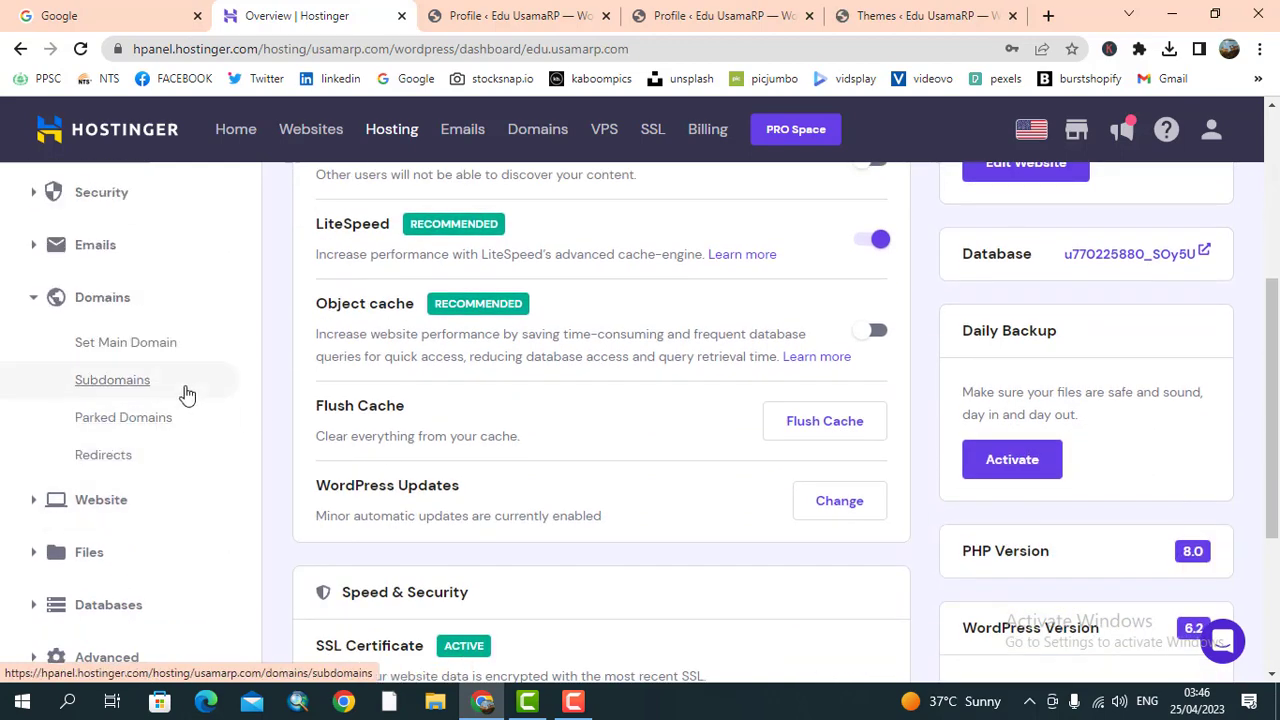
{"action": "scroll", "coordinate": [195, 398], "scroll_direction": "up", "scroll_amount": 1}
{"action": "scroll", "coordinate": [200, 390], "scroll_direction": "up", "scroll_amount": 3}
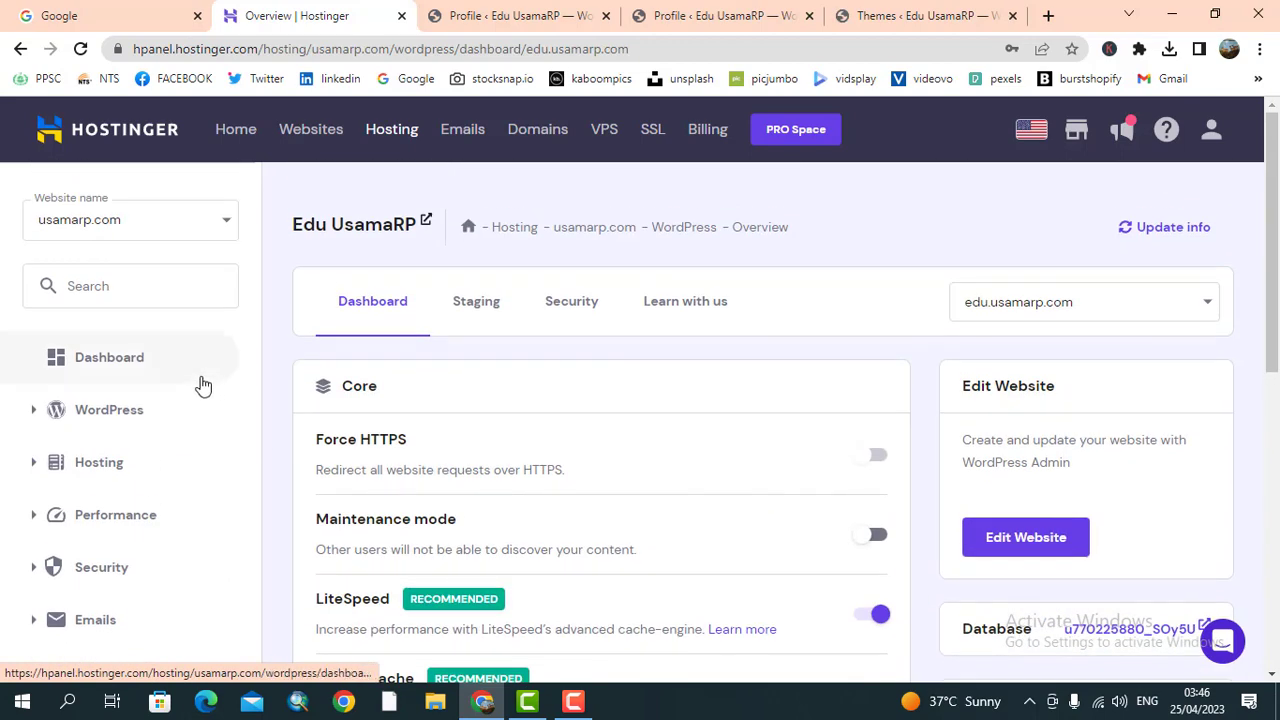
{"action": "left_click", "coordinate": [33, 410]}
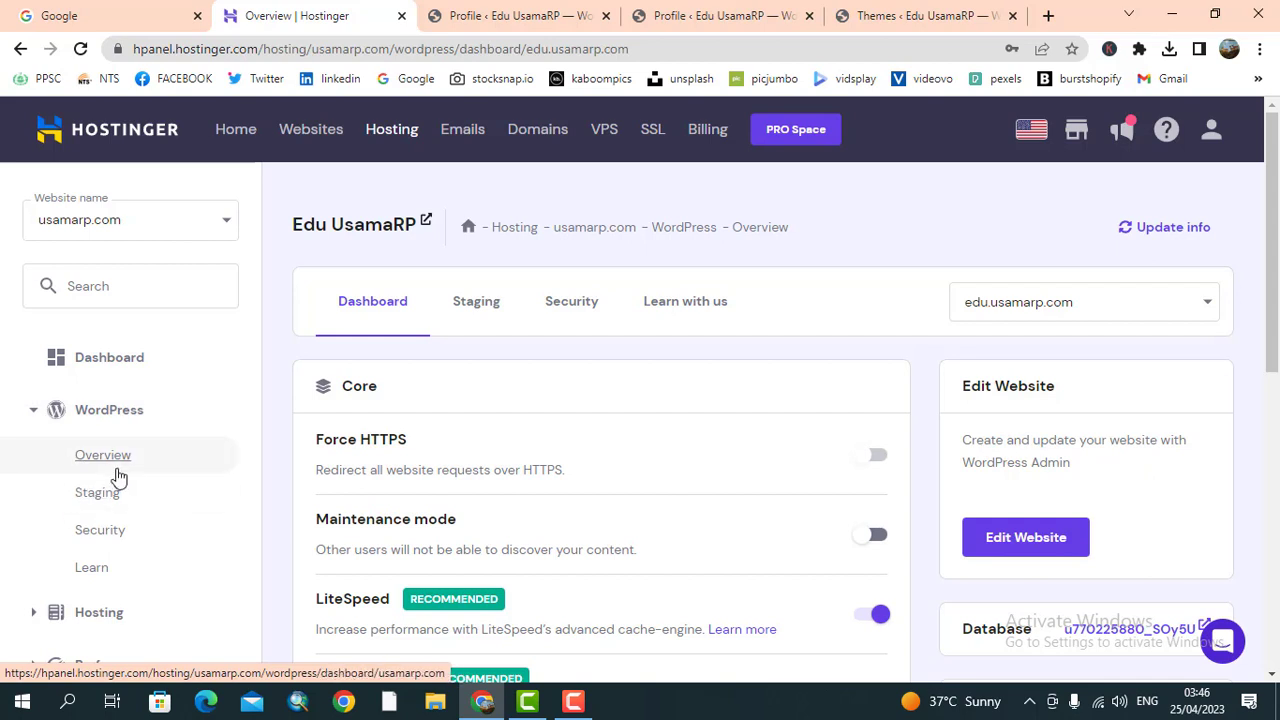